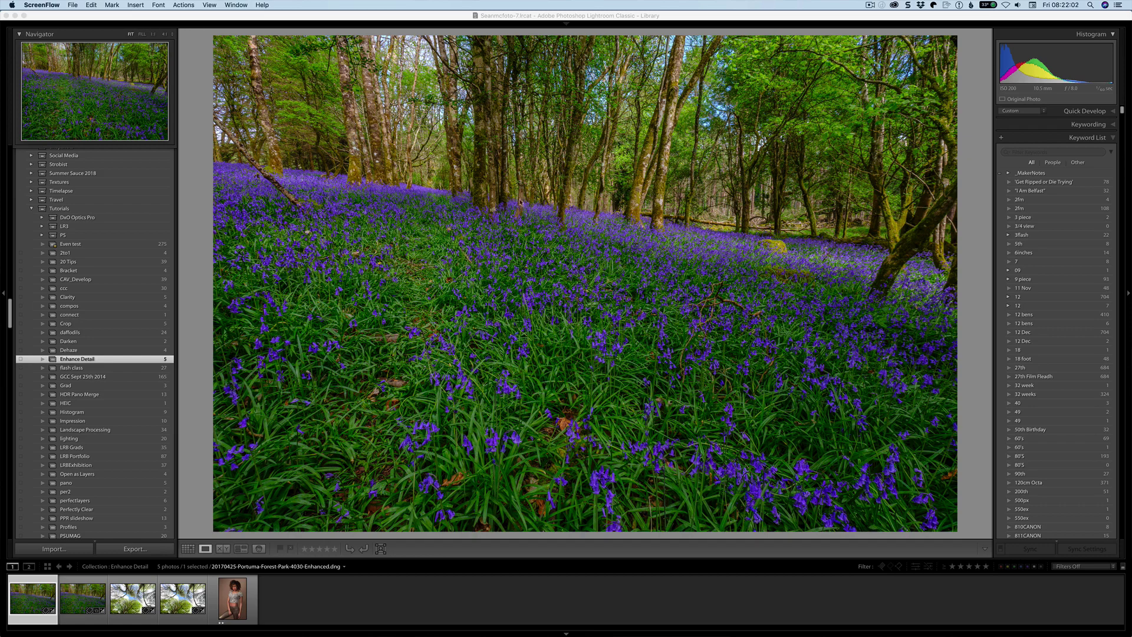
# Step: Bring Lightroom forward and dismiss the File menu without choosing any command
pyautogui.click(118, 22)
pyautogui.click(69, 5)
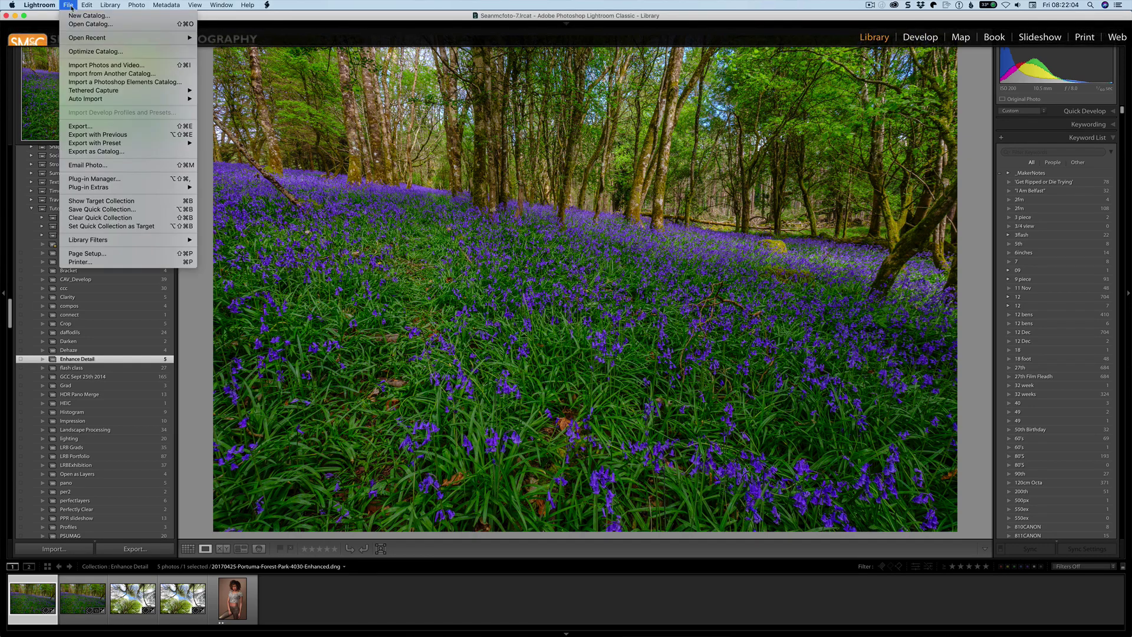
pyautogui.moveTo(155, 92)
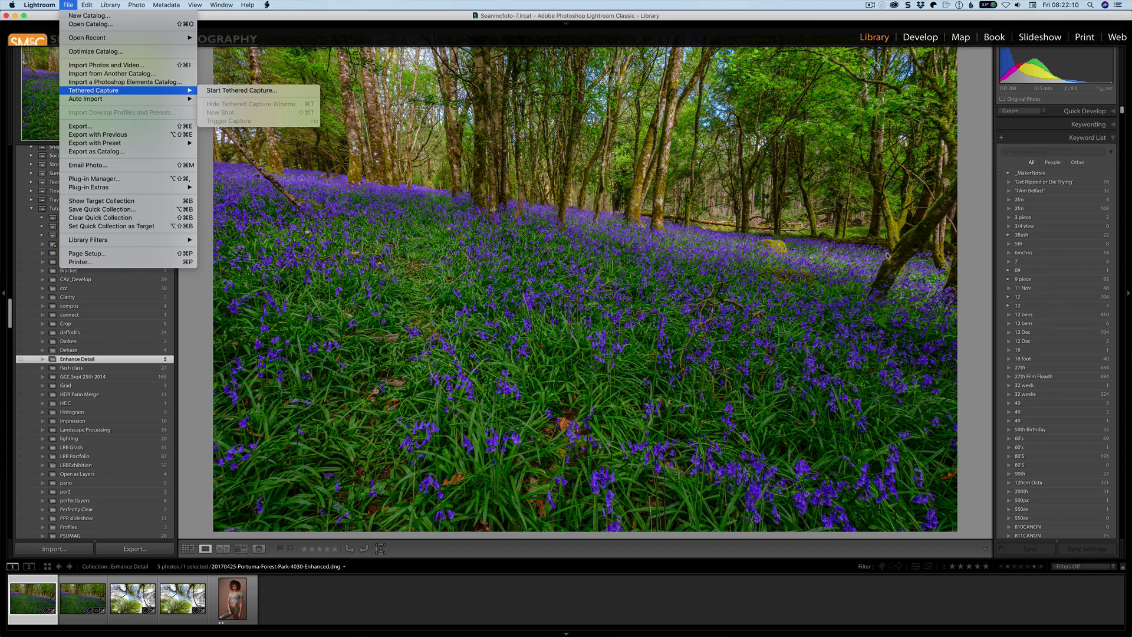
pyautogui.click(976, 227)
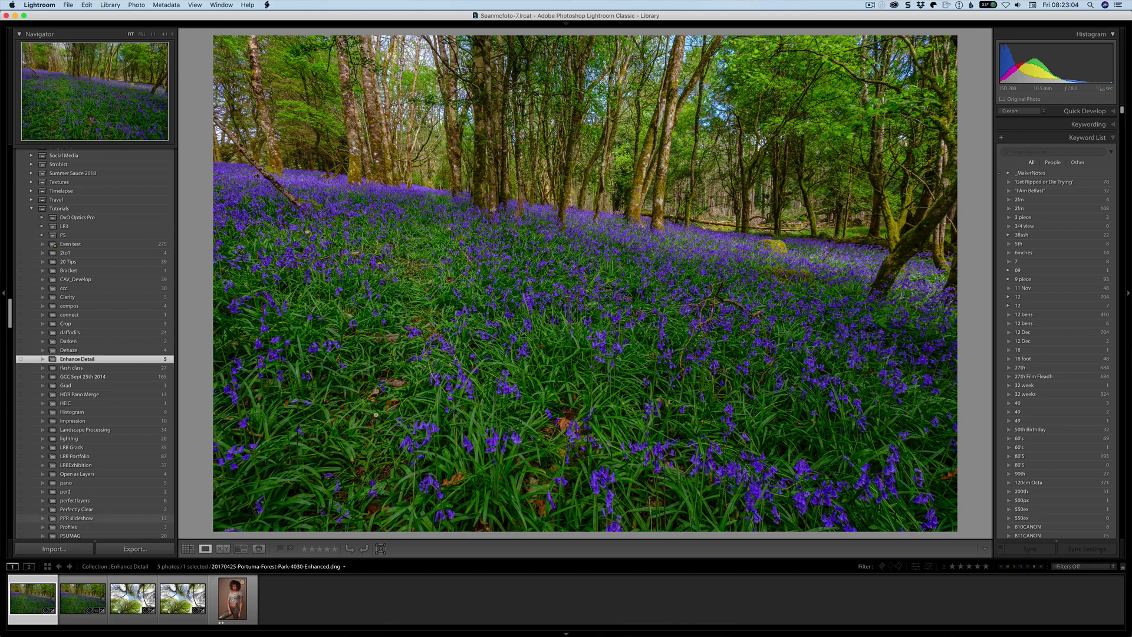
# Step: Select both the 4030 Enhanced DNG and original RAF bluebell thumbnails and zoom in on the photo
pyautogui.click(79, 599)
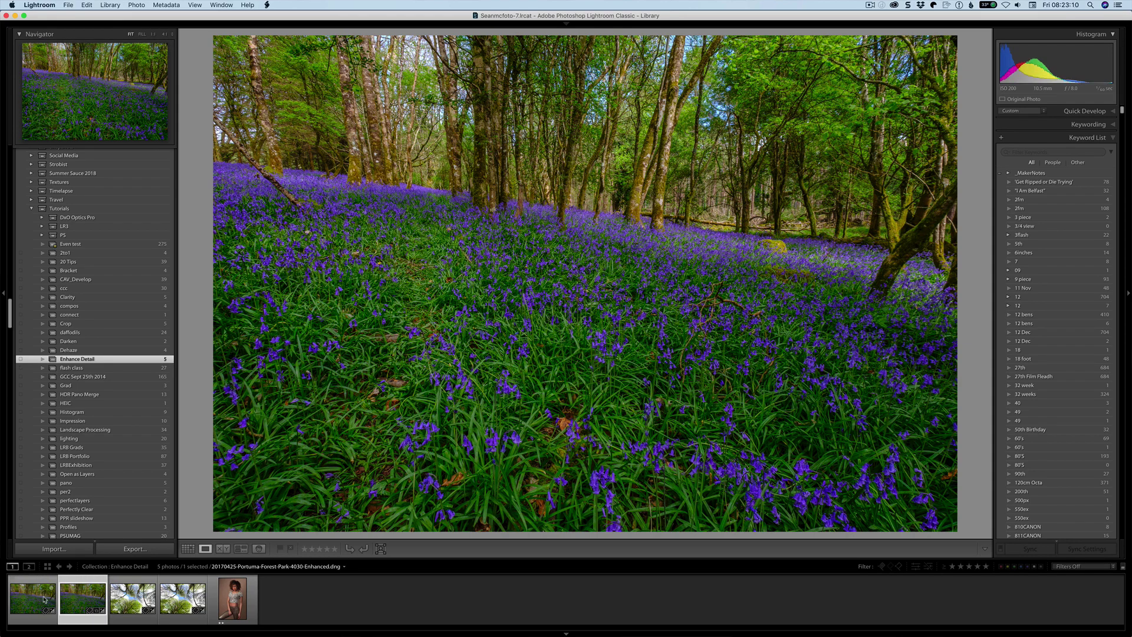
pyautogui.click(41, 600)
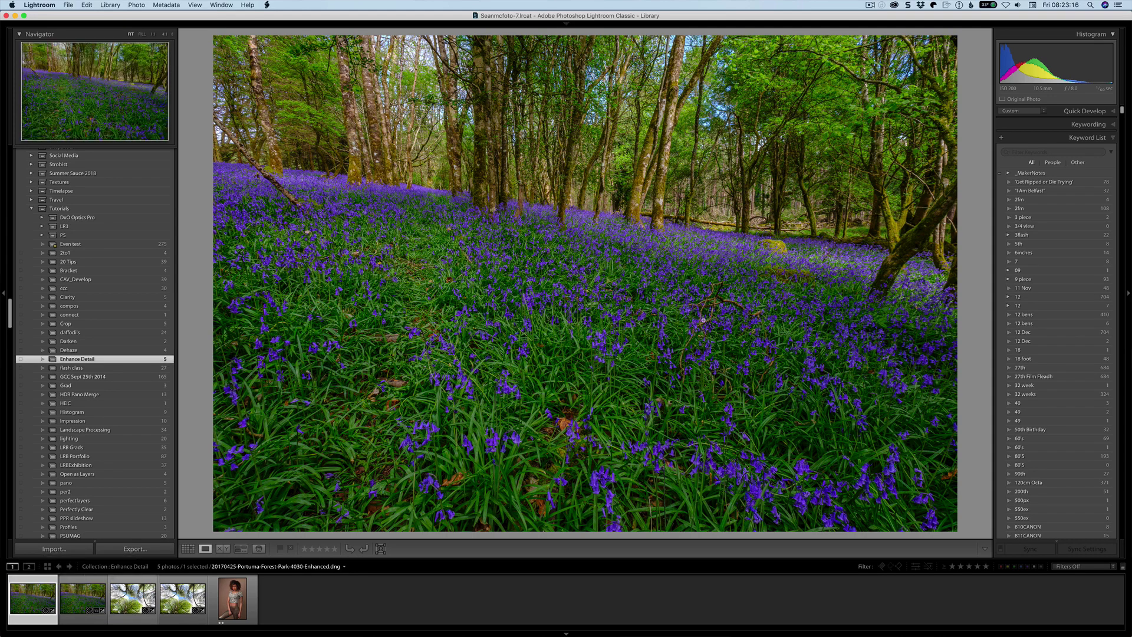
pyautogui.click(703, 320)
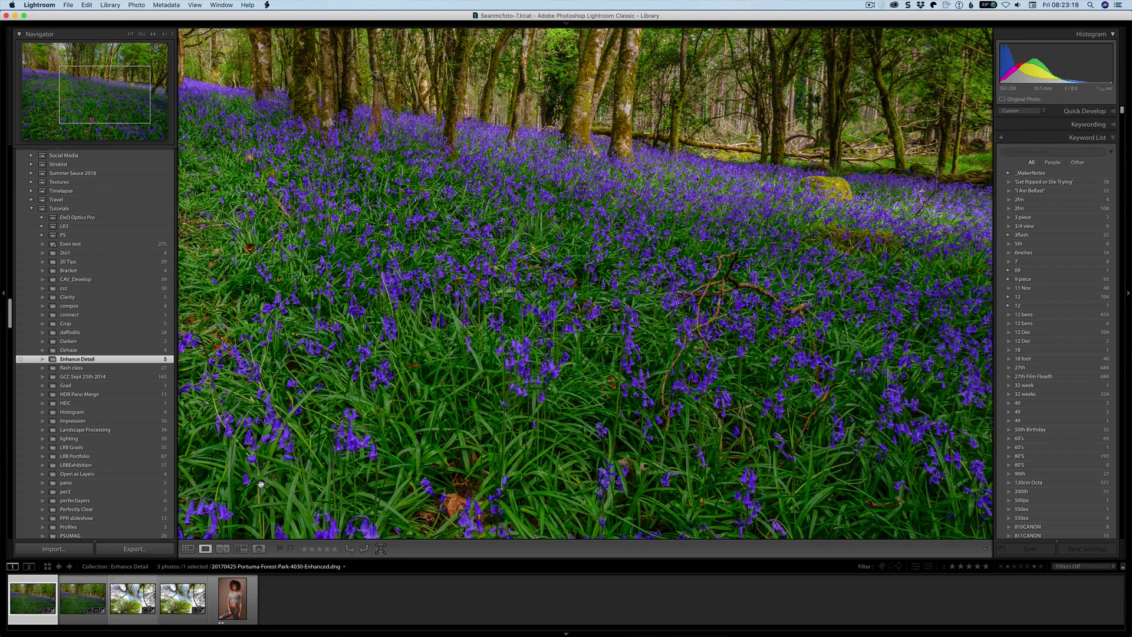
pyautogui.keyDown('super'); pyautogui.click(76, 596); pyautogui.keyUp('super')
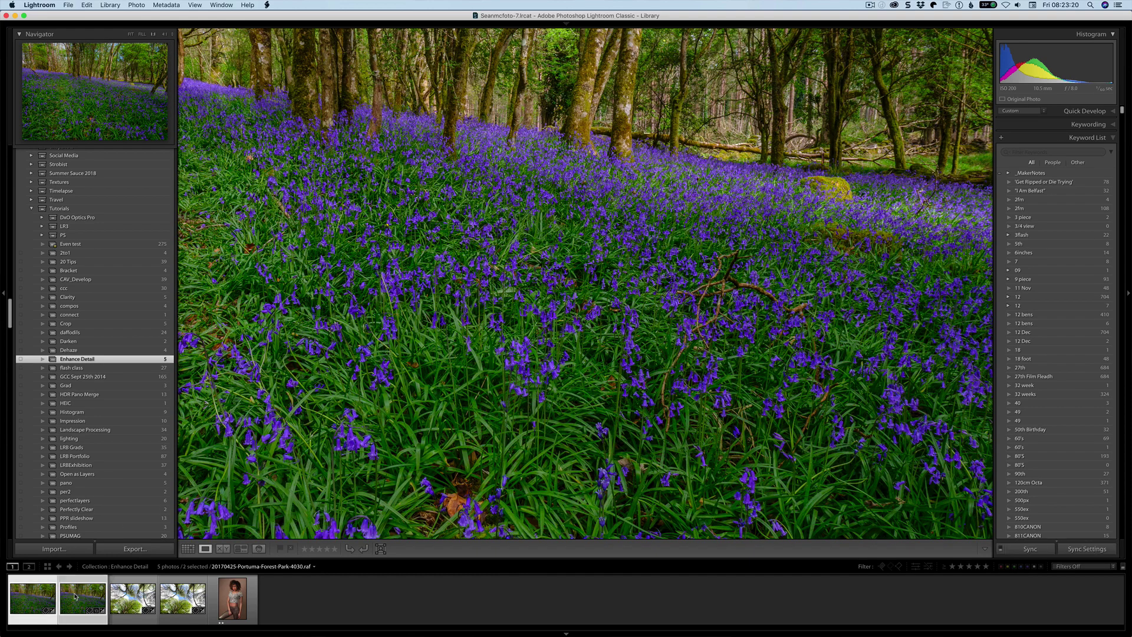
# Step: Show both bluebell versions side by side and pan them across several patches of flowers
pyautogui.press('c')
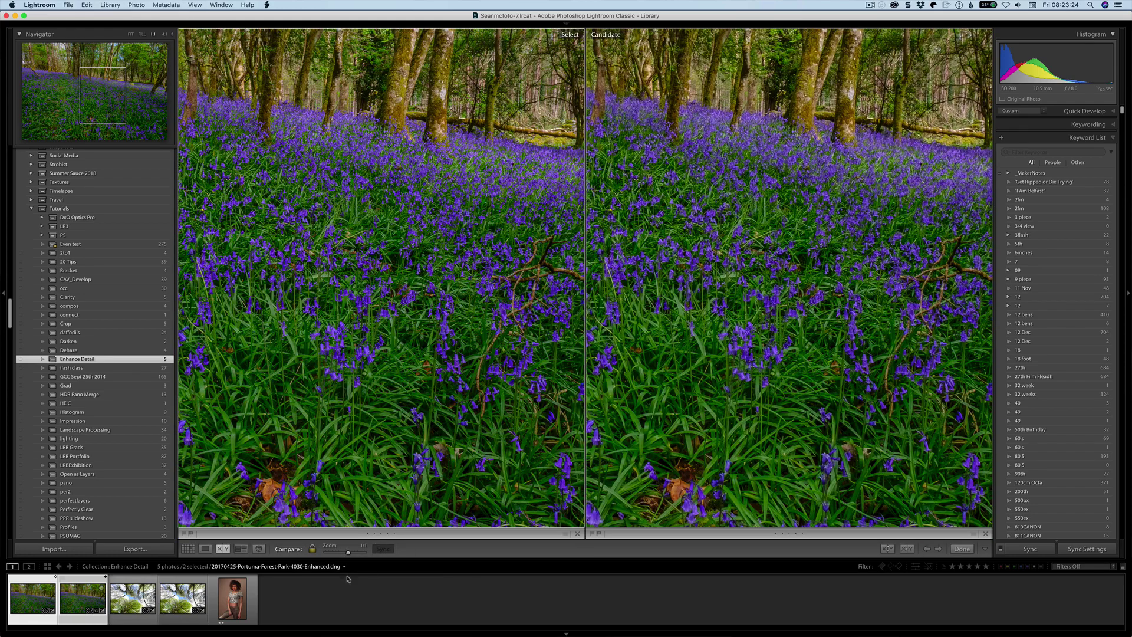
pyautogui.moveTo(897, 329); pyautogui.dragTo(841, 348)
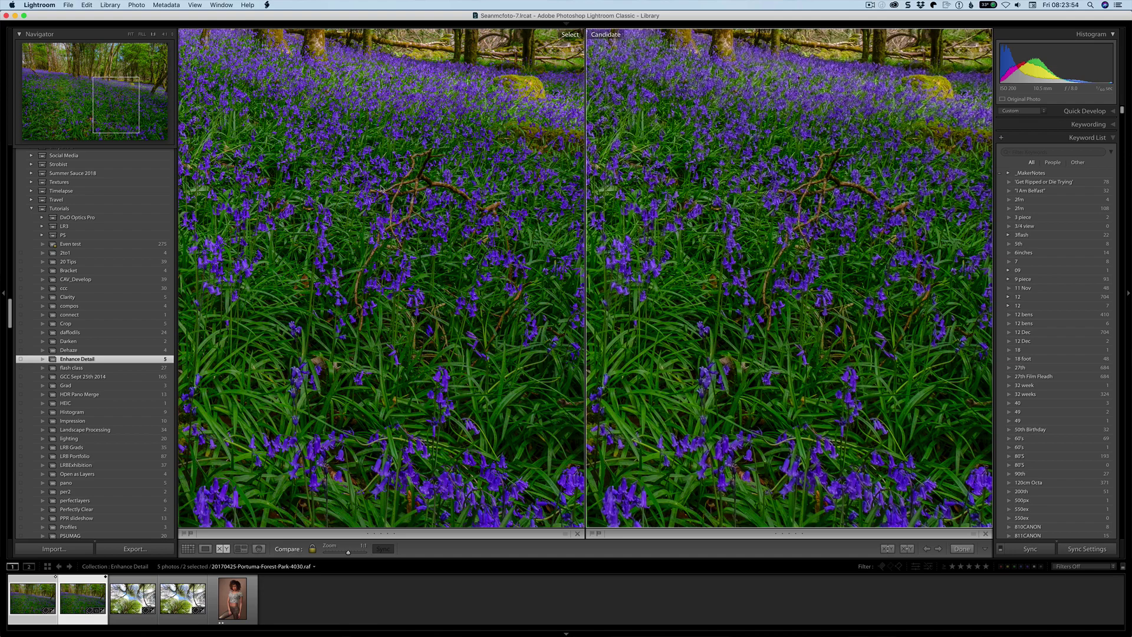
pyautogui.moveTo(382, 187); pyautogui.dragTo(747, 244)
pyautogui.moveTo(393, 214); pyautogui.dragTo(341, 137)
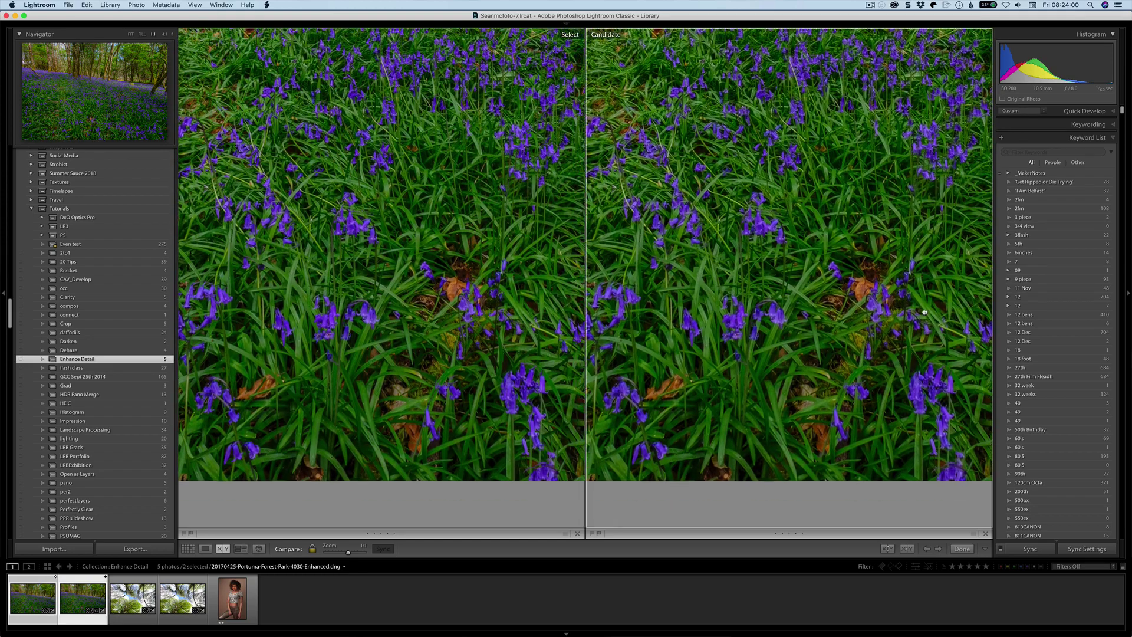
pyautogui.moveTo(927, 313); pyautogui.dragTo(715, 404)
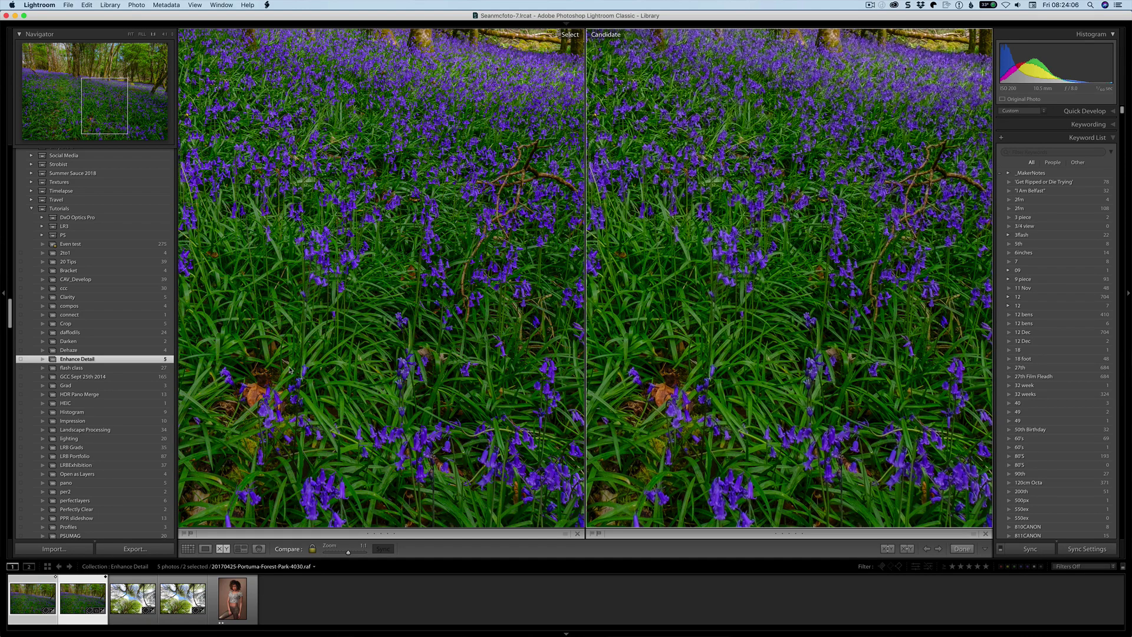
pyautogui.click(288, 371)
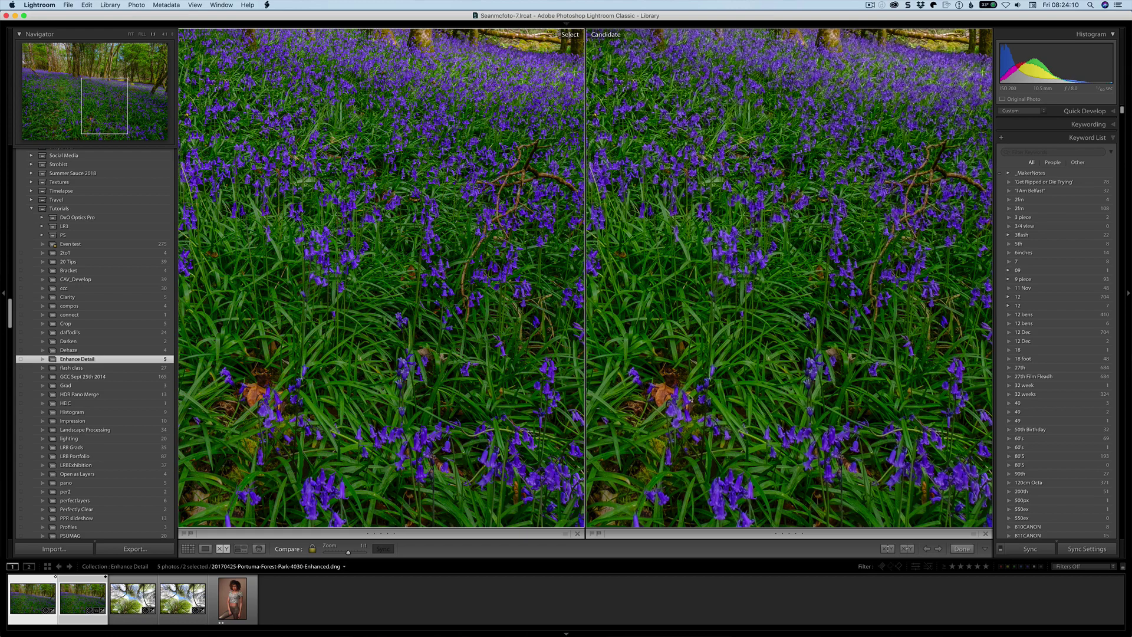
pyautogui.moveTo(648, 407); pyautogui.dragTo(713, 371)
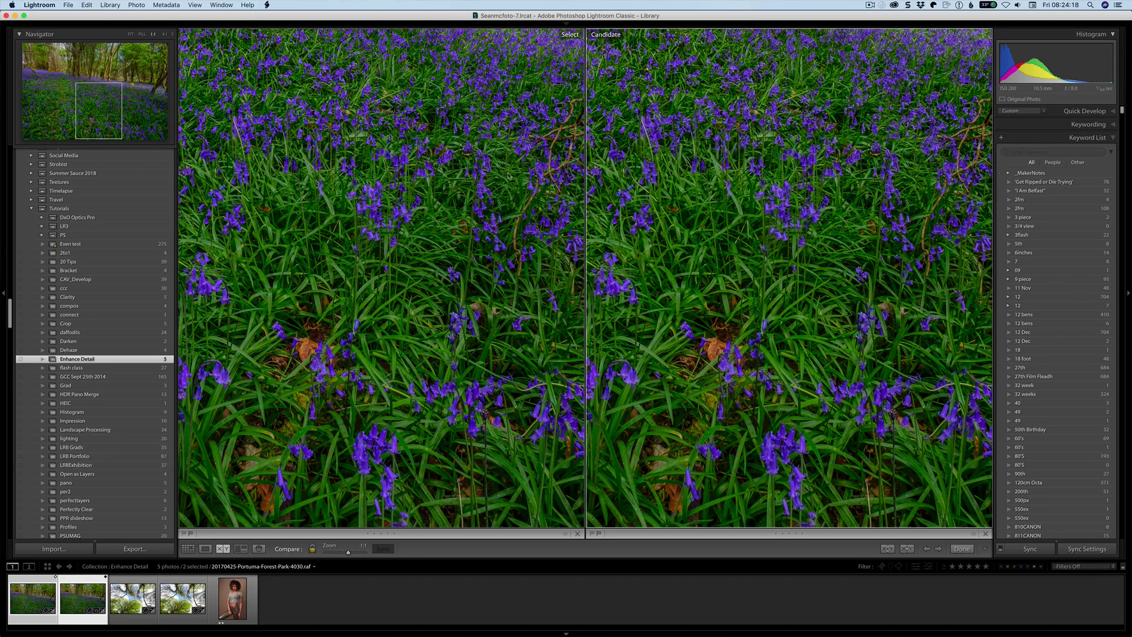
# Step: Jump both panes to the top-right trees, magnify to 4:1, and pan across the branches
pyautogui.click(135, 60)
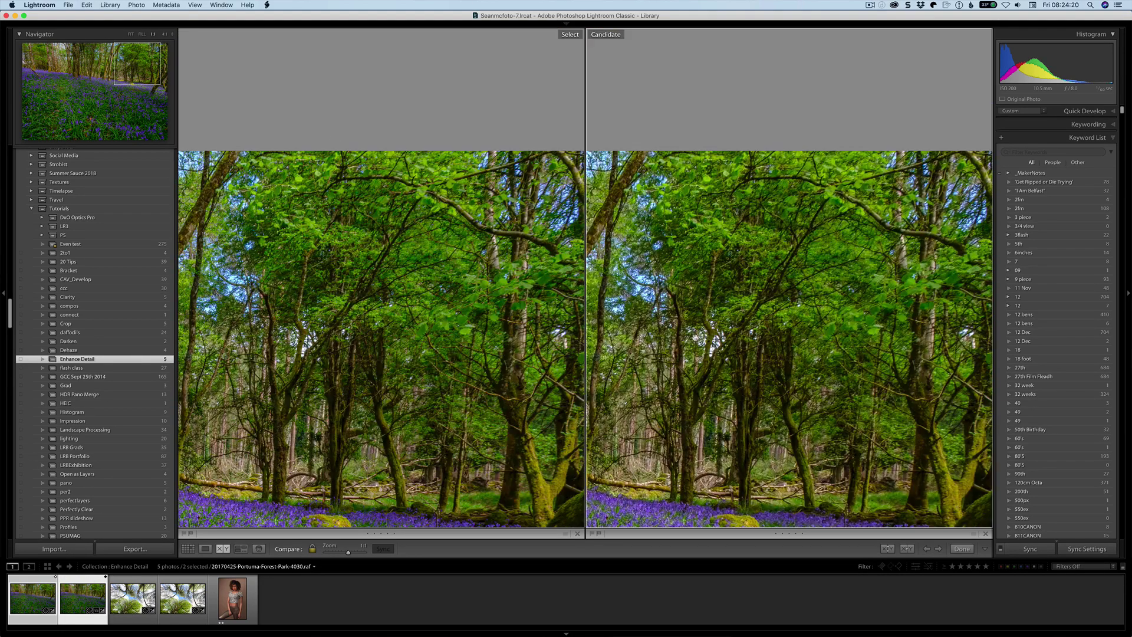
pyautogui.moveTo(845, 356); pyautogui.dragTo(745, 332)
pyautogui.press('super+equal')
pyautogui.press('super+equal')
pyautogui.press('super+equal')
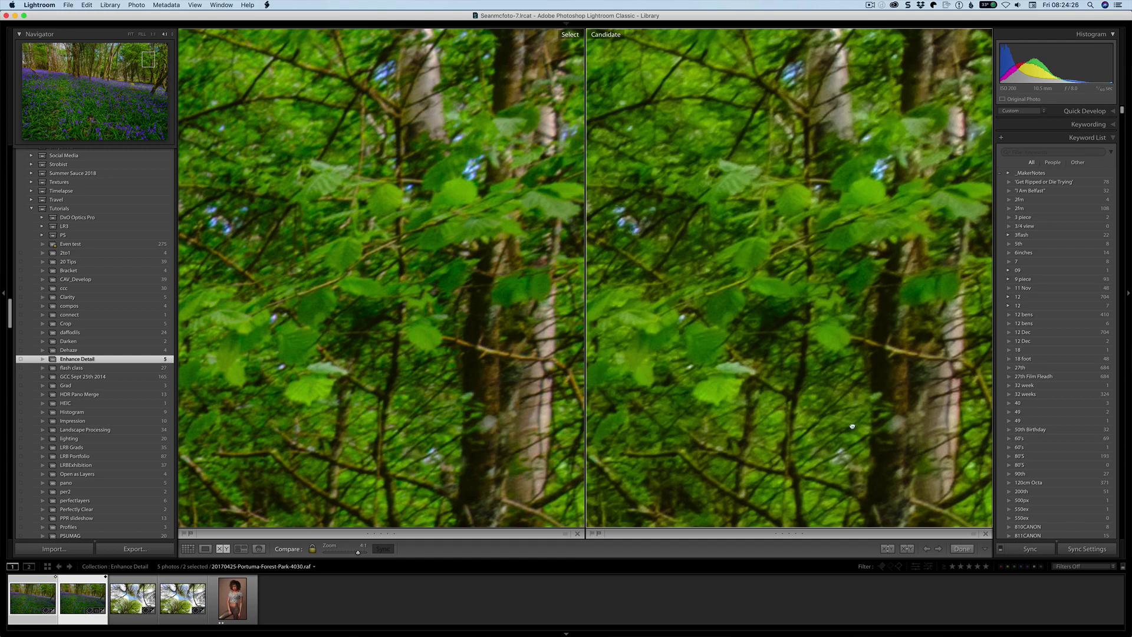
pyautogui.moveTo(851, 421); pyautogui.dragTo(808, 441)
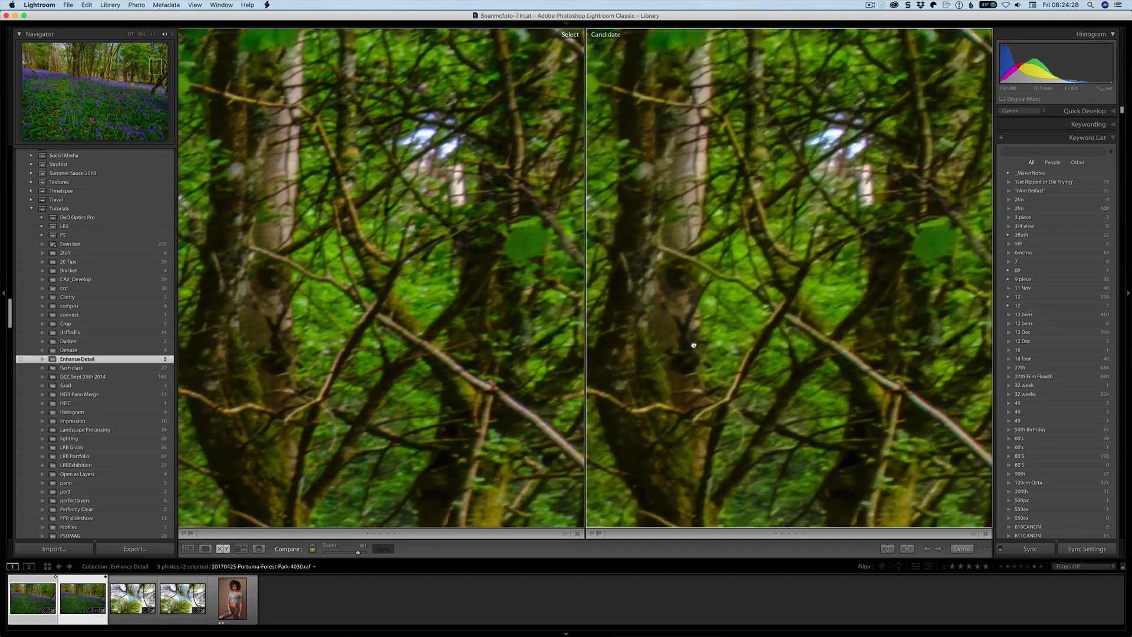
pyautogui.scroll(-2, 693, 345)
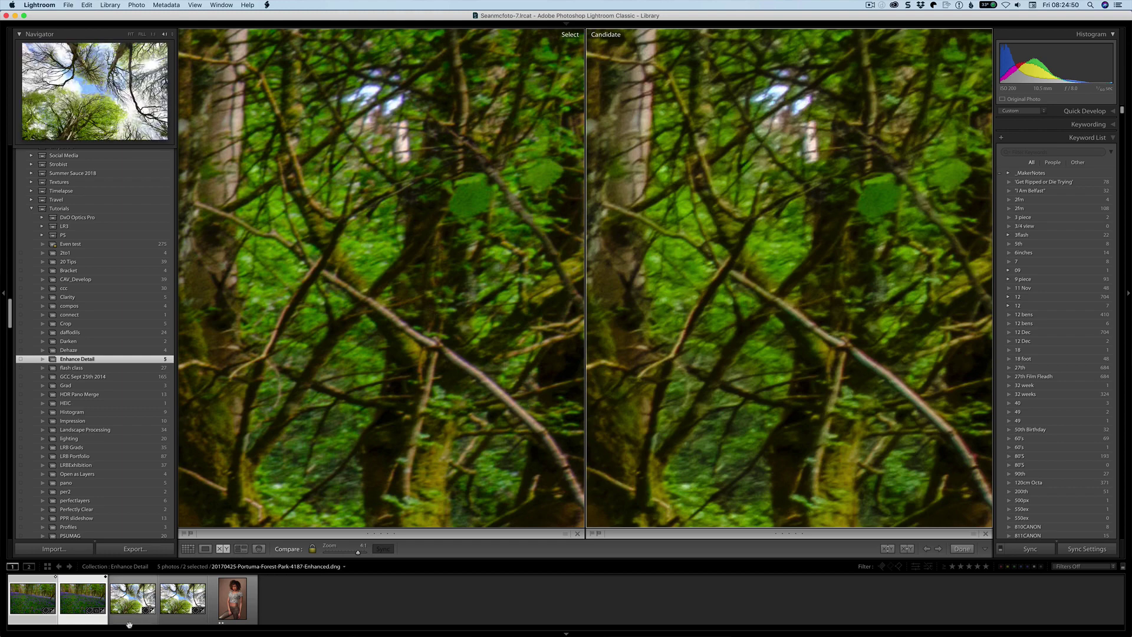
# Step: Put the 4187 sky-and-trees Enhanced DNG and RAF into the comparison, with the RAF active
pyautogui.click(126, 602)
pyautogui.click(179, 603)
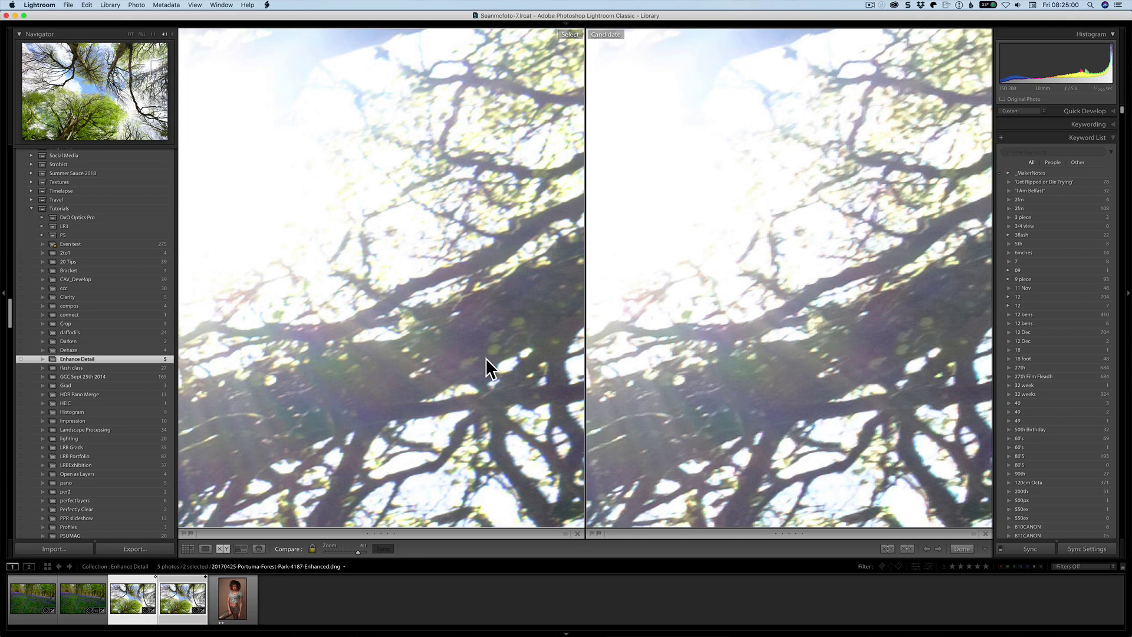
pyautogui.press('Down')
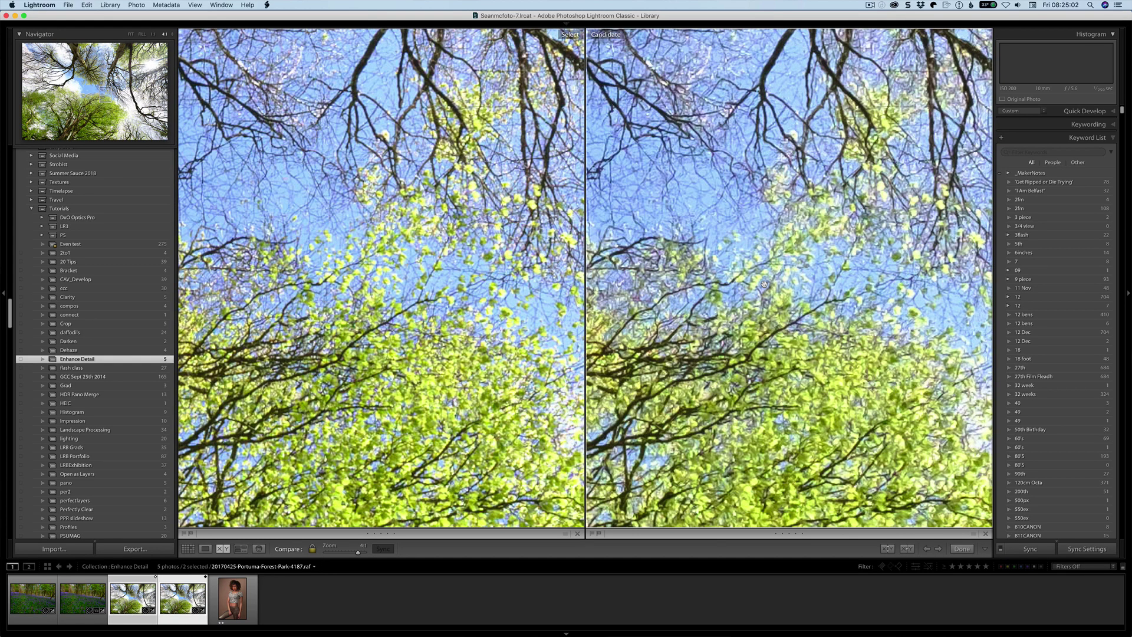
# Step: Pan both 4187 versions across leaves and branches, then make the studio portrait the candidate
pyautogui.moveTo(776, 406); pyautogui.dragTo(545, 239)
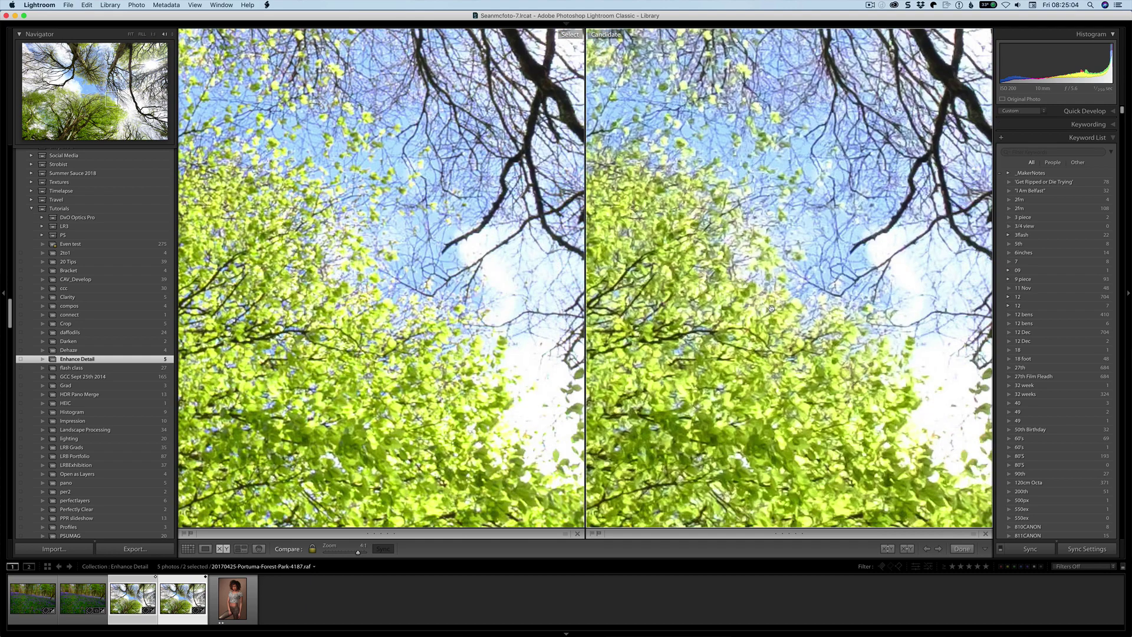
pyautogui.moveTo(804, 340); pyautogui.dragTo(622, 220)
pyautogui.moveTo(814, 282); pyautogui.dragTo(808, 335)
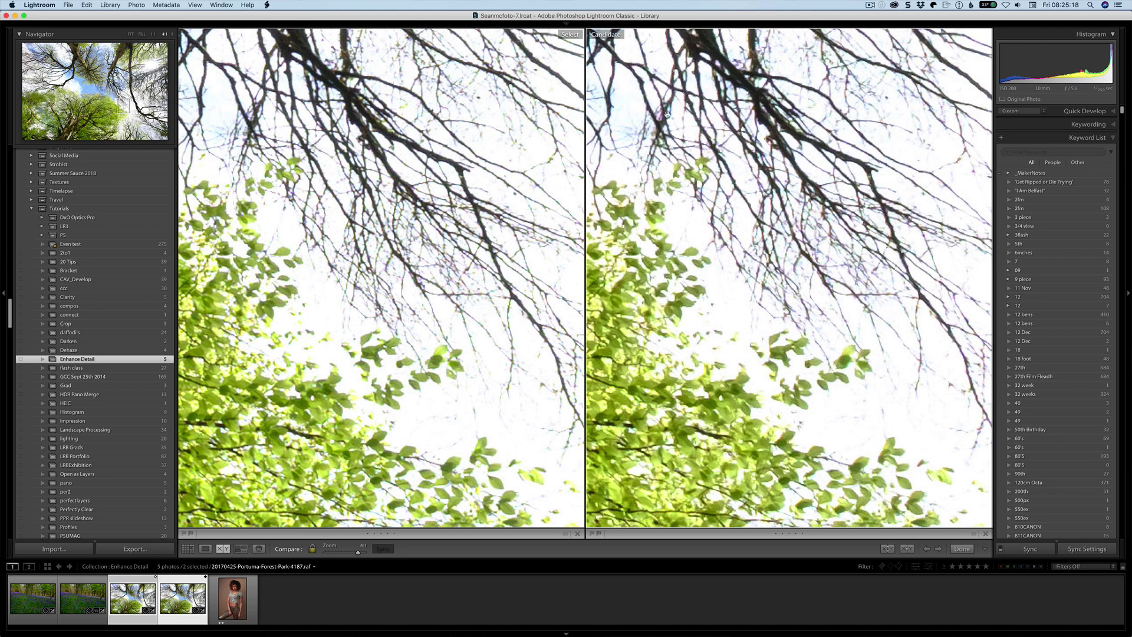
pyautogui.moveTo(784, 282); pyautogui.dragTo(798, 229)
pyautogui.click(232, 598)
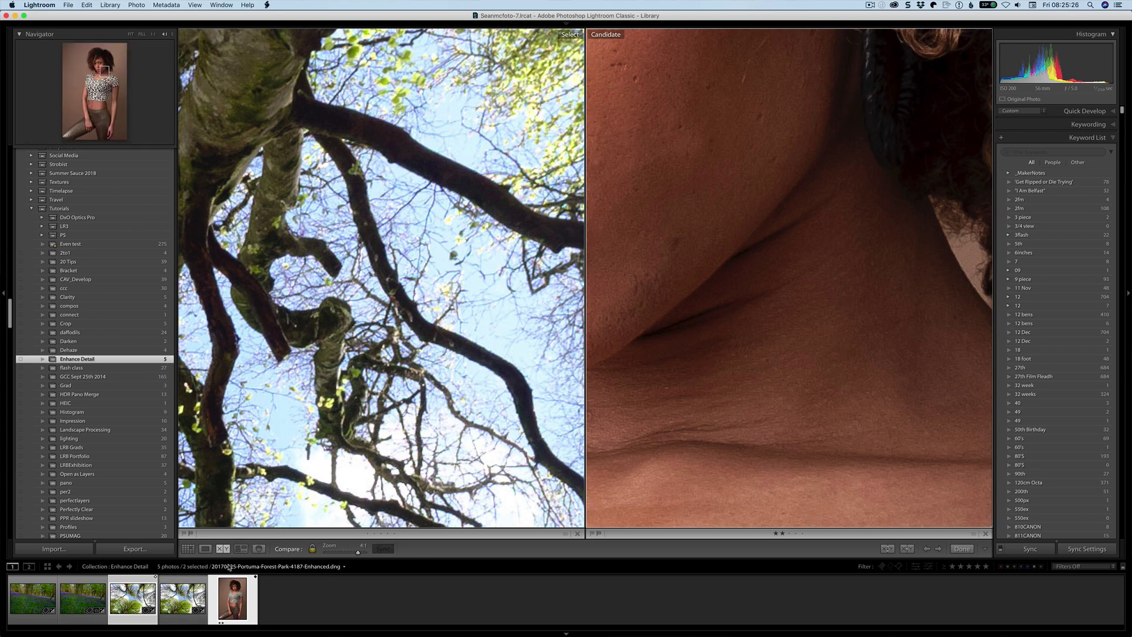
# Step: Show the 3603 studio portrait alone in Develop, panned from the neck up to the eyes
pyautogui.press('e')
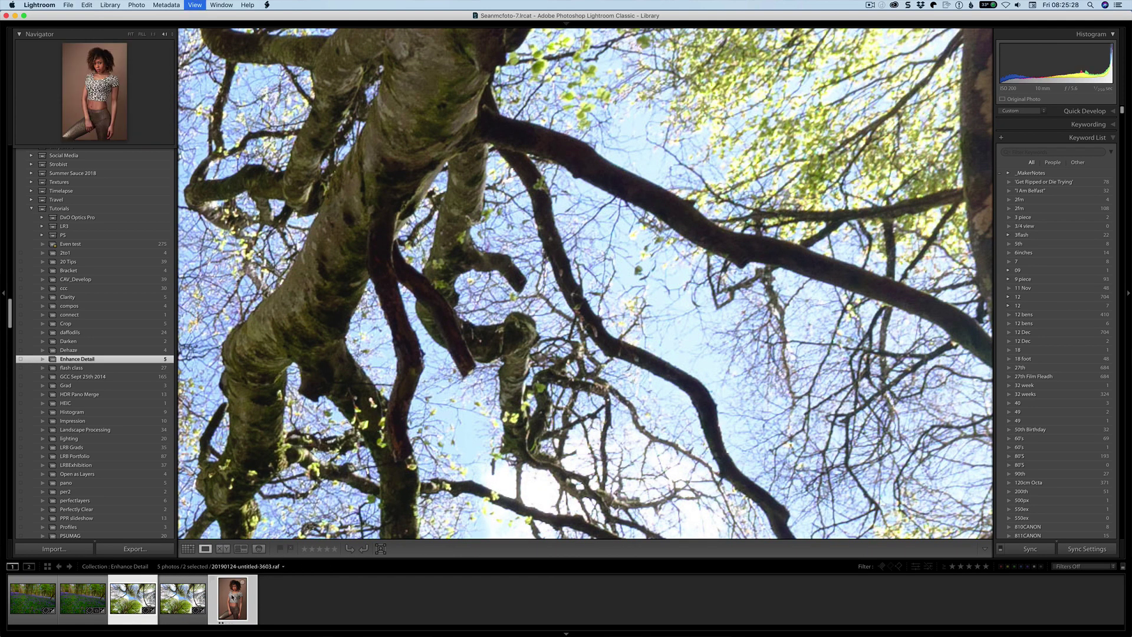
pyautogui.press('d')
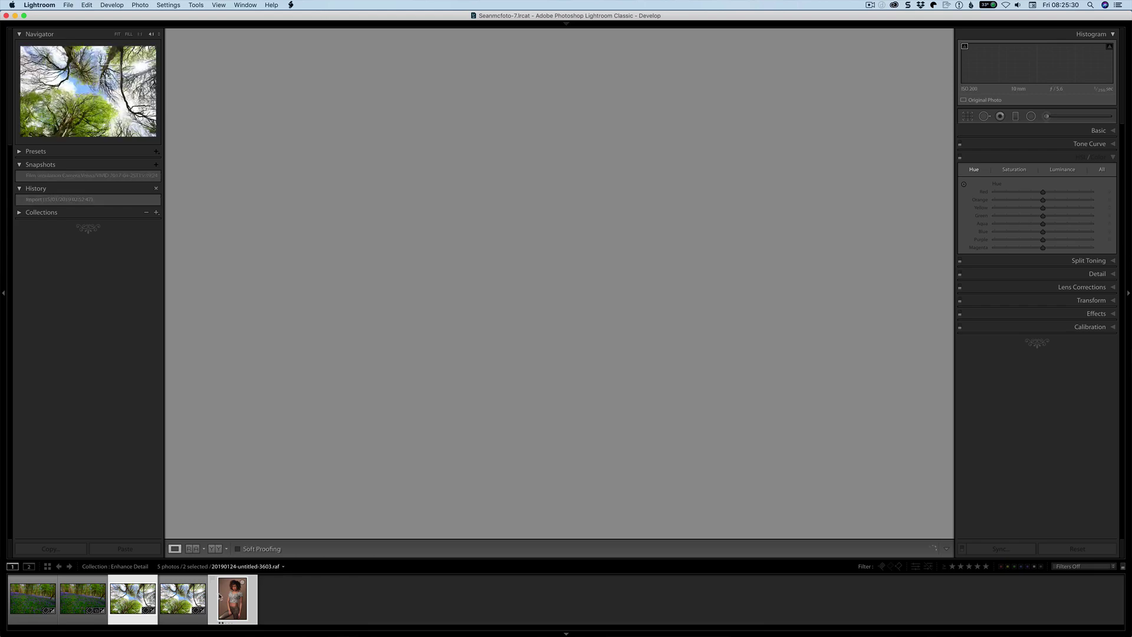
pyautogui.click(249, 600)
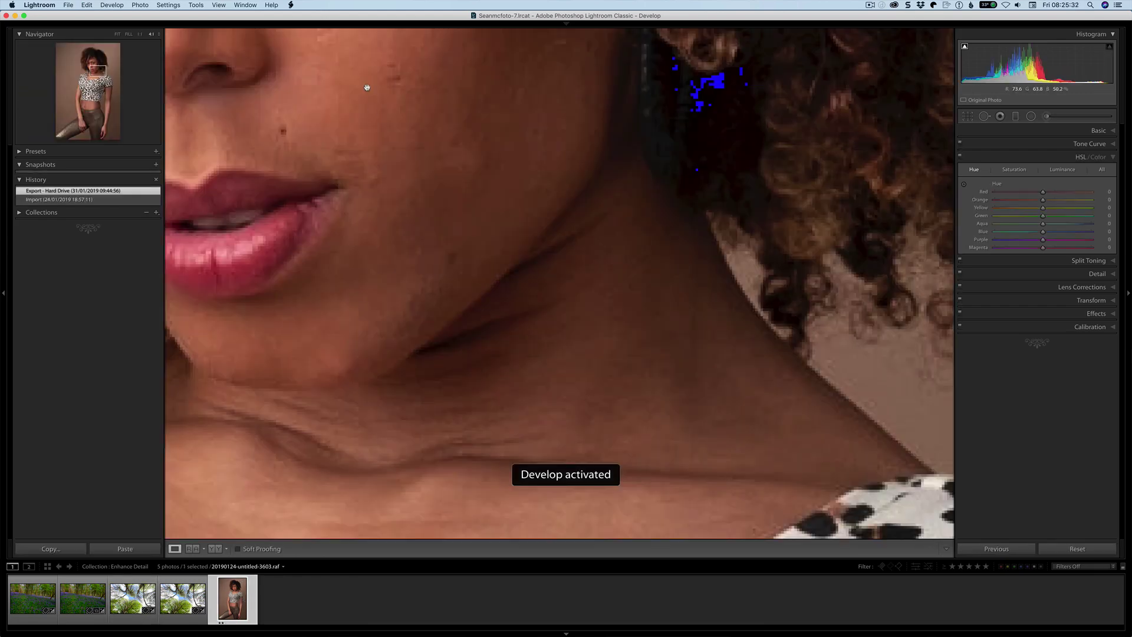
pyautogui.moveTo(366, 86); pyautogui.dragTo(482, 359)
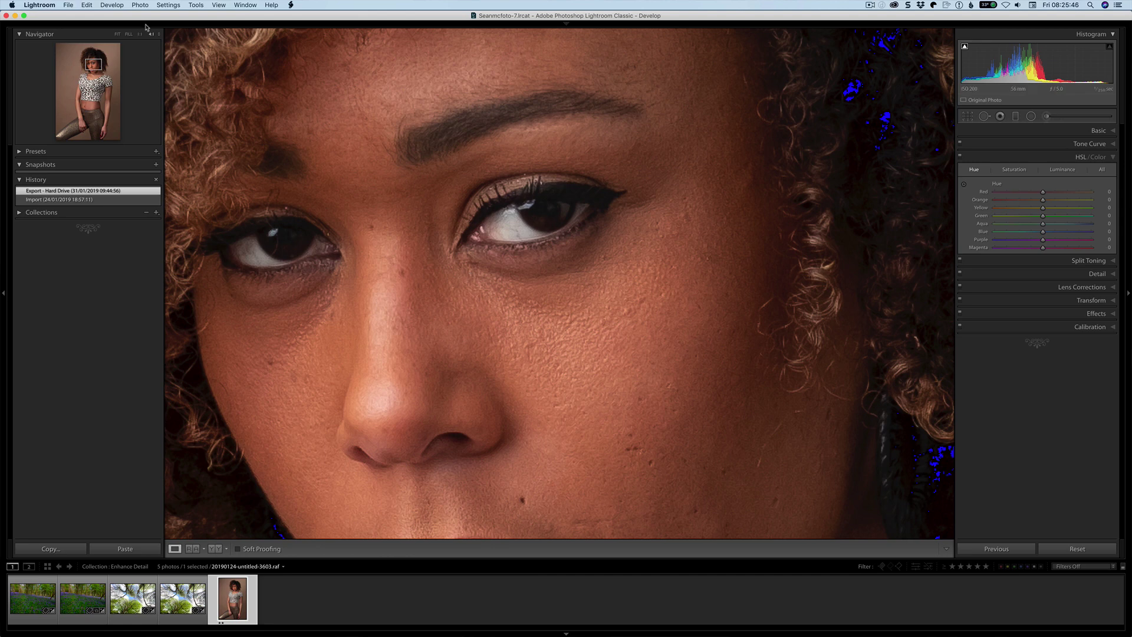
# Step: Start Enhance Details on the portrait and check the preview against the original across the eyes
pyautogui.click(139, 5)
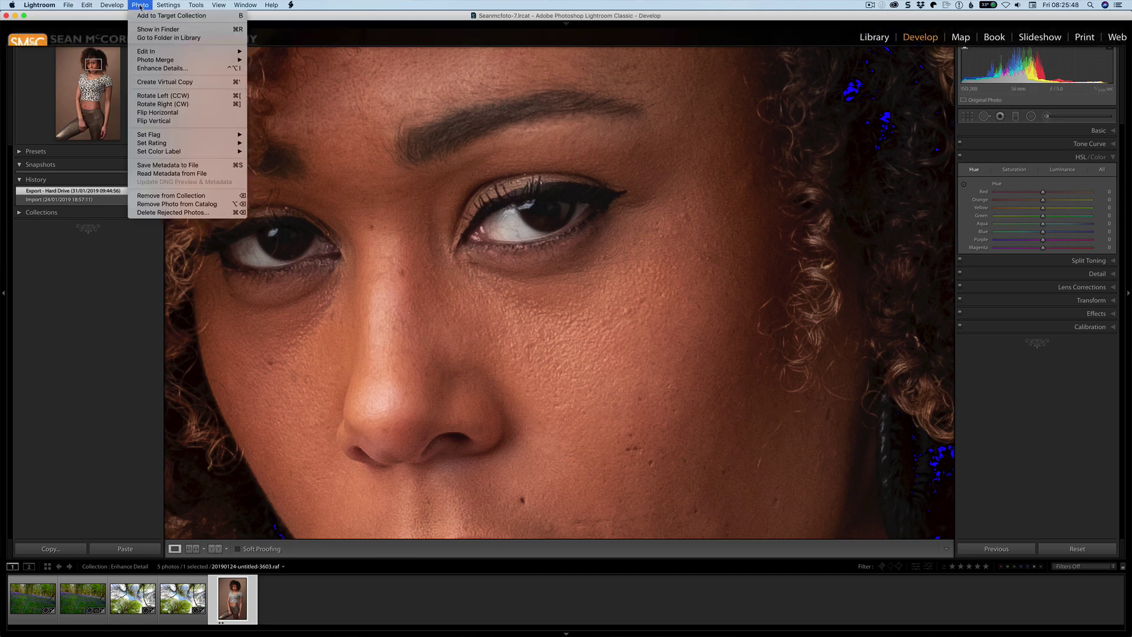
pyautogui.click(173, 69)
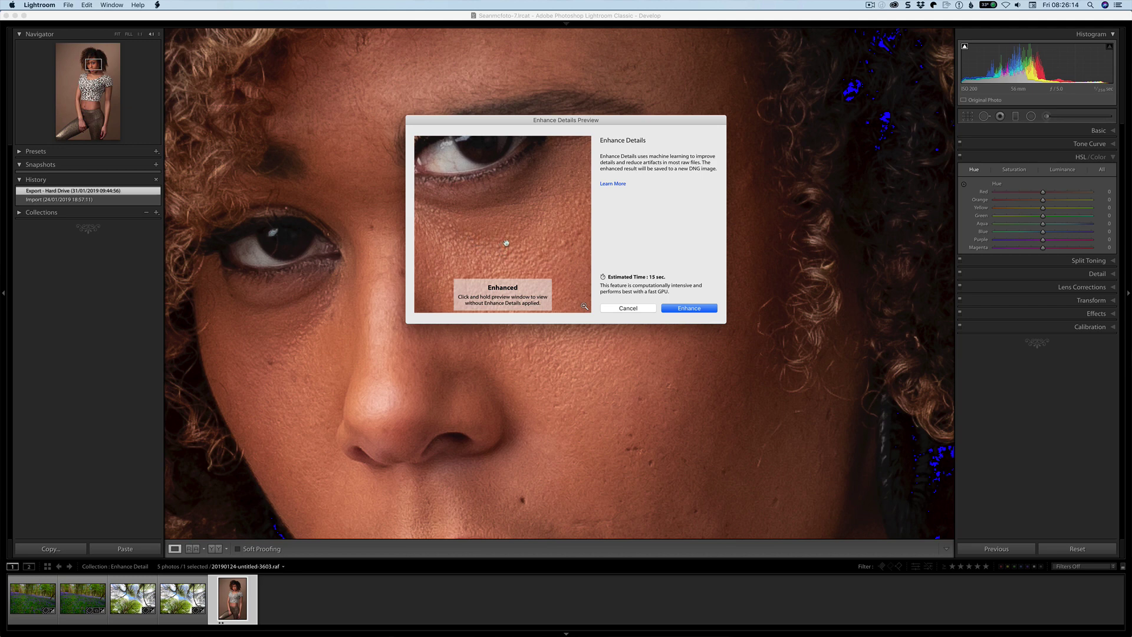
pyautogui.click(493, 248)
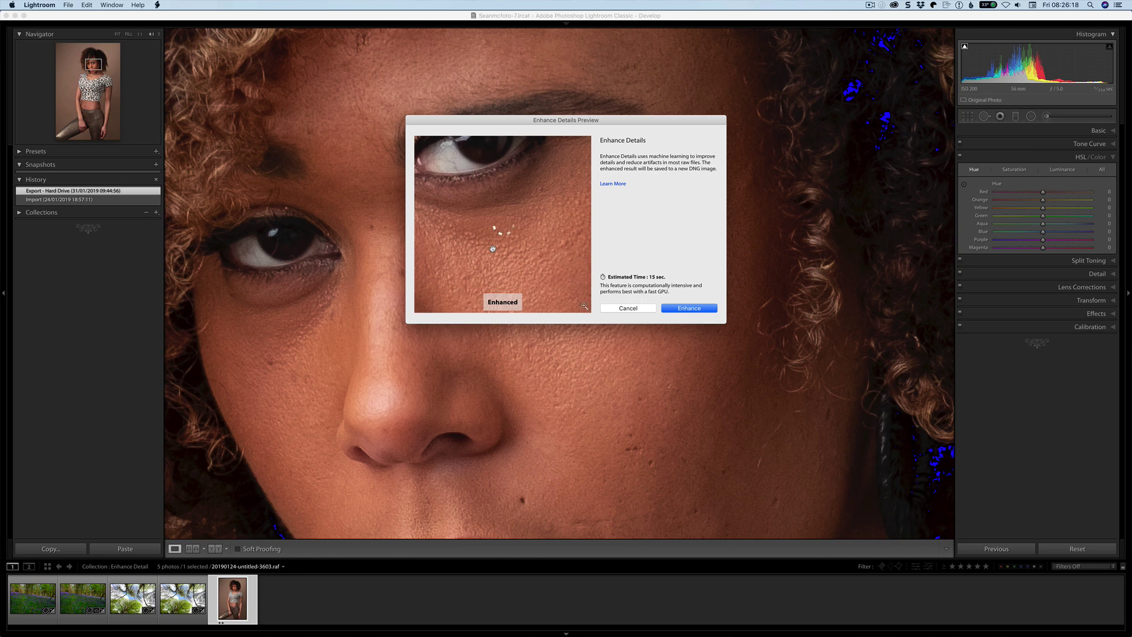
pyautogui.click(488, 247)
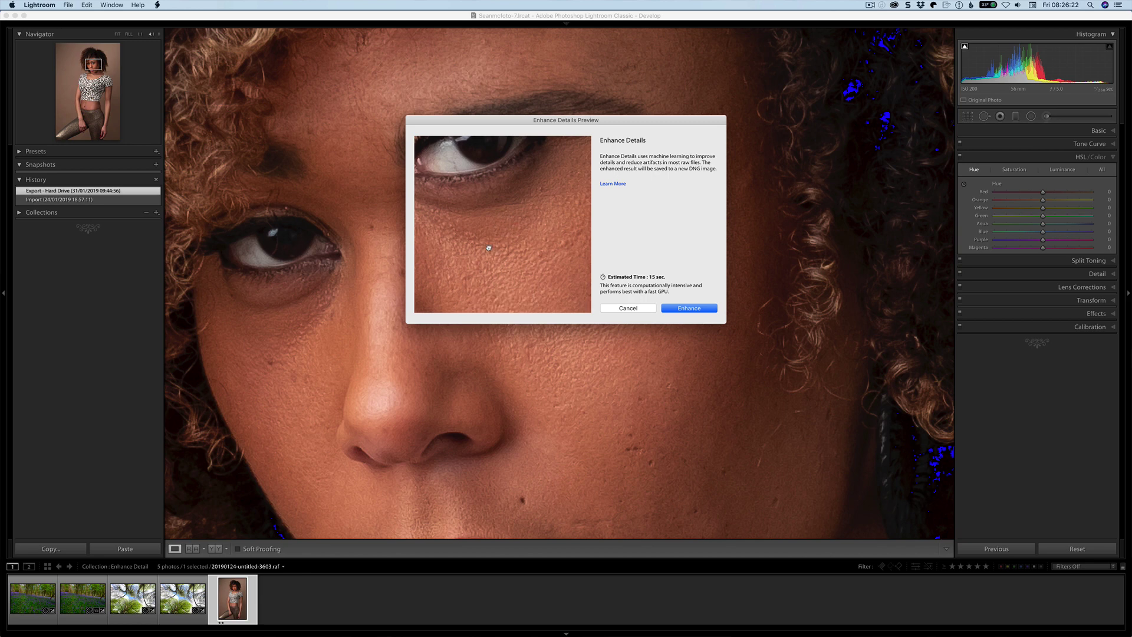
pyautogui.click(488, 248)
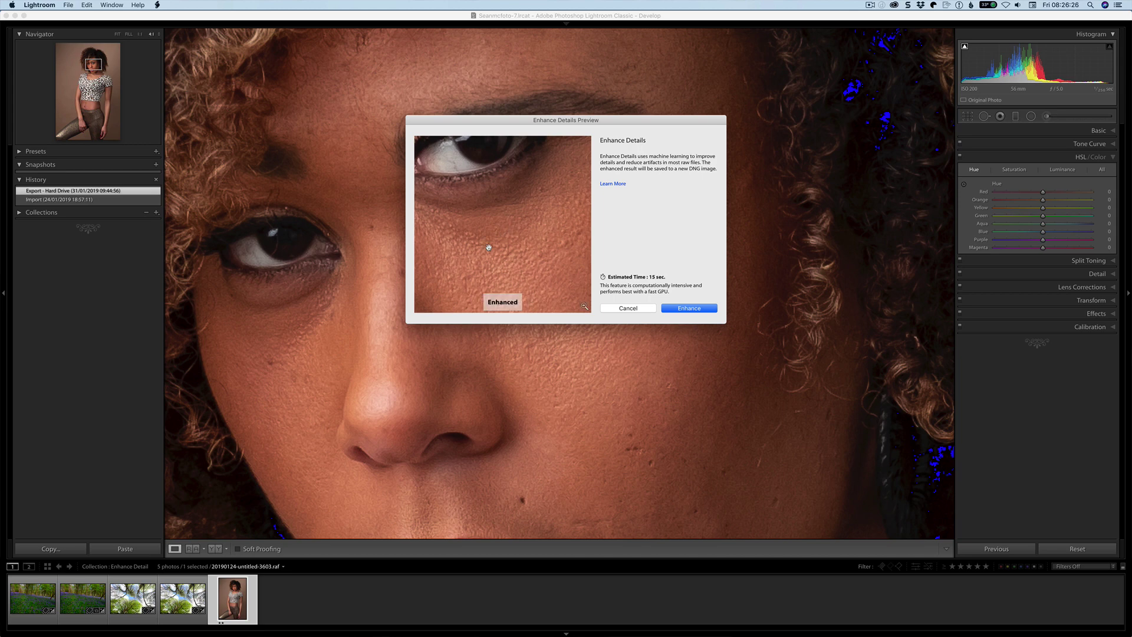
pyautogui.moveTo(483, 241); pyautogui.dragTo(514, 242)
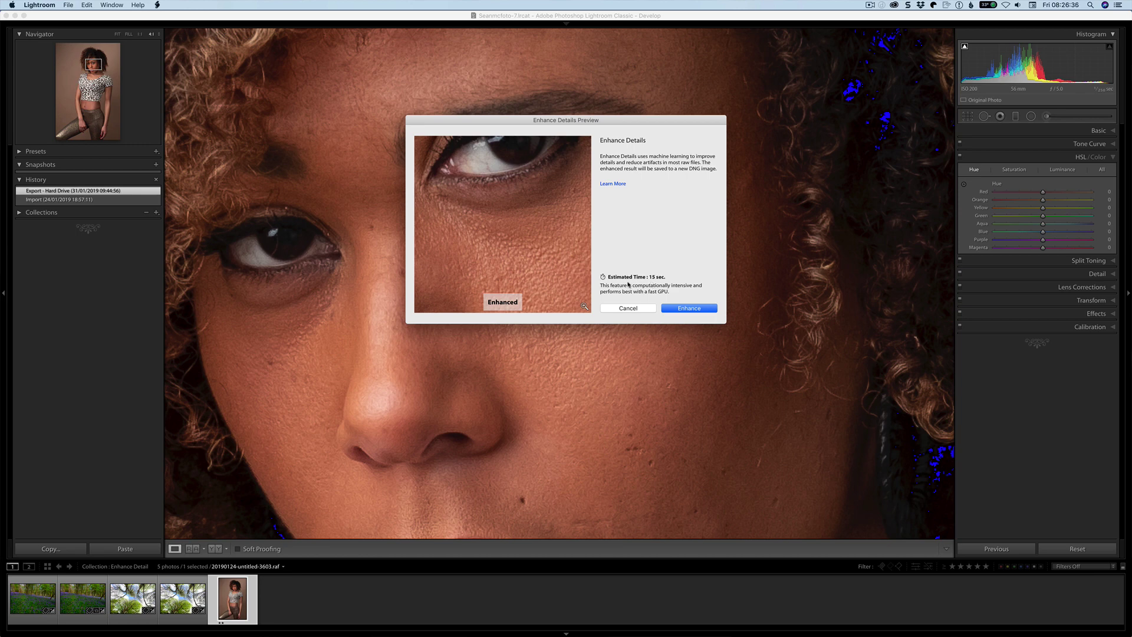
# Step: Run Enhance on the portrait, then move the 1:1 view down toward the lips
pyautogui.click(683, 308)
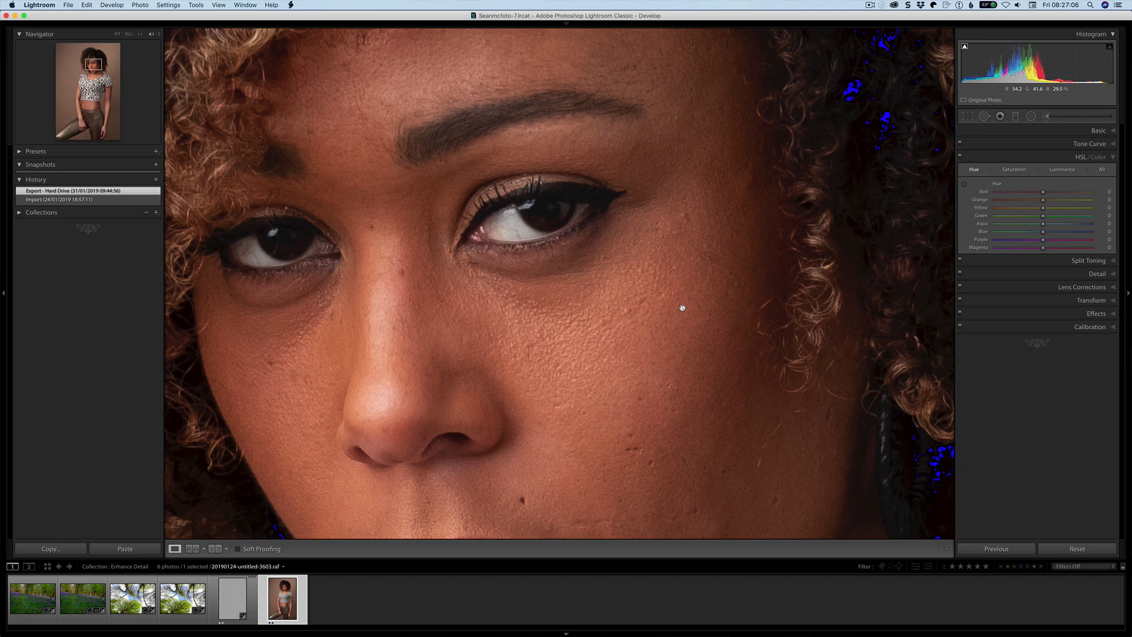
pyautogui.scroll(-3, 682, 307)
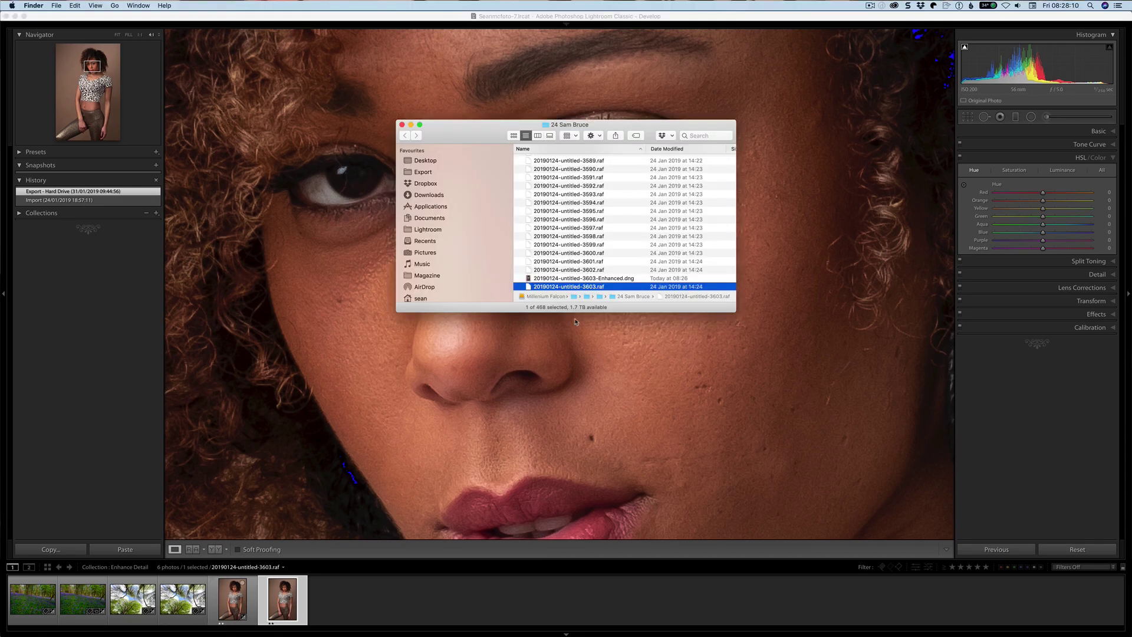
# Step: Widen the Finder list to reveal sizes: 117.6 MB Enhanced DNG versus 24.6 MB RAF
pyautogui.moveTo(736, 219); pyautogui.dragTo(806, 219)
pyautogui.scroll(-3, 659, 262)
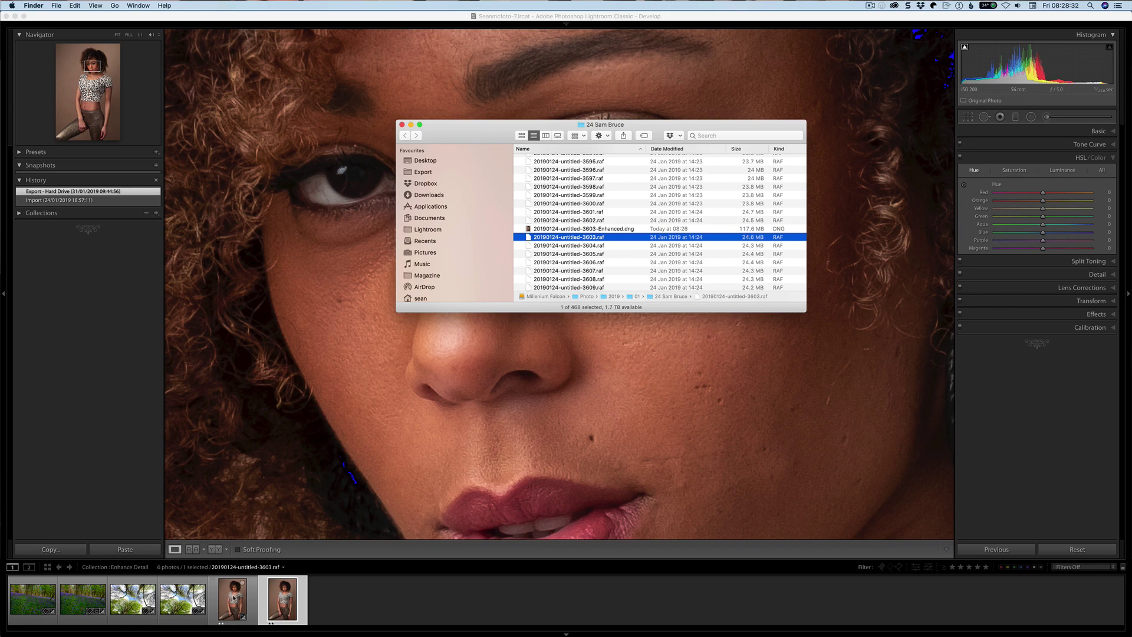
# Step: Return to Lightroom and compare the 3603 RAF with its Enhanced DNG side by side
pyautogui.click(237, 599)
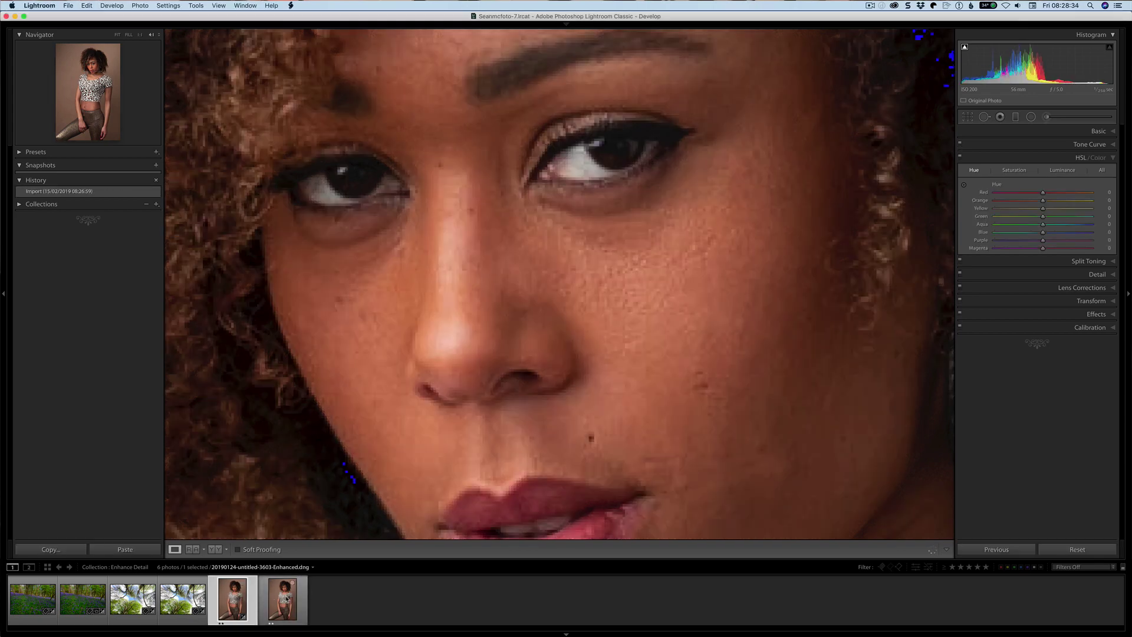
pyautogui.click(284, 597)
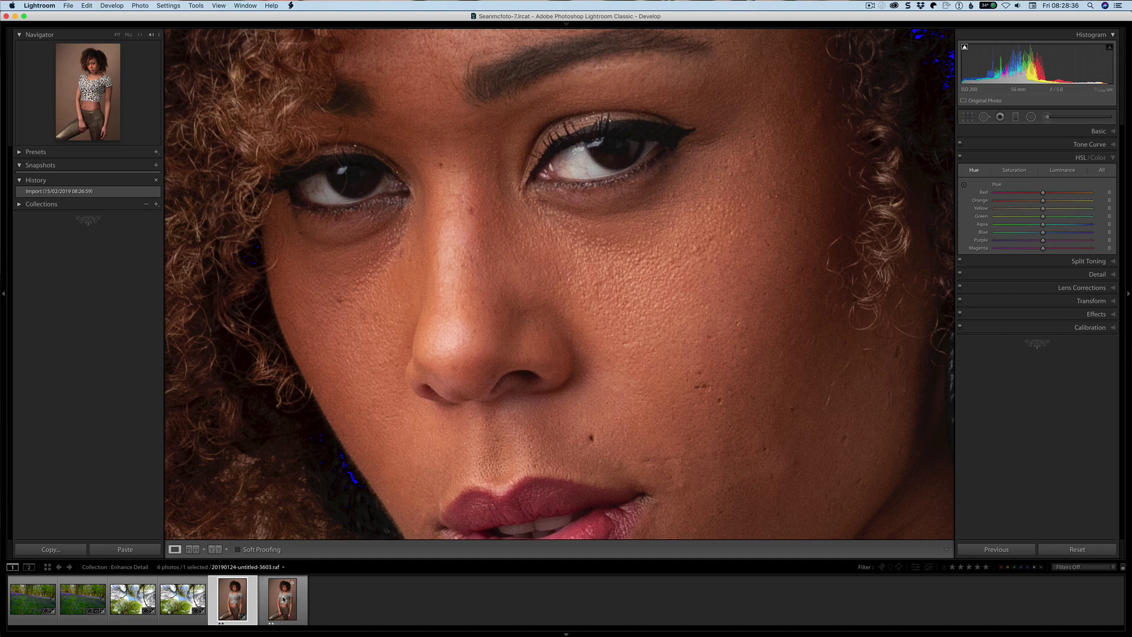
pyautogui.keyDown('shift'); pyautogui.click(283, 599); pyautogui.keyUp('shift')
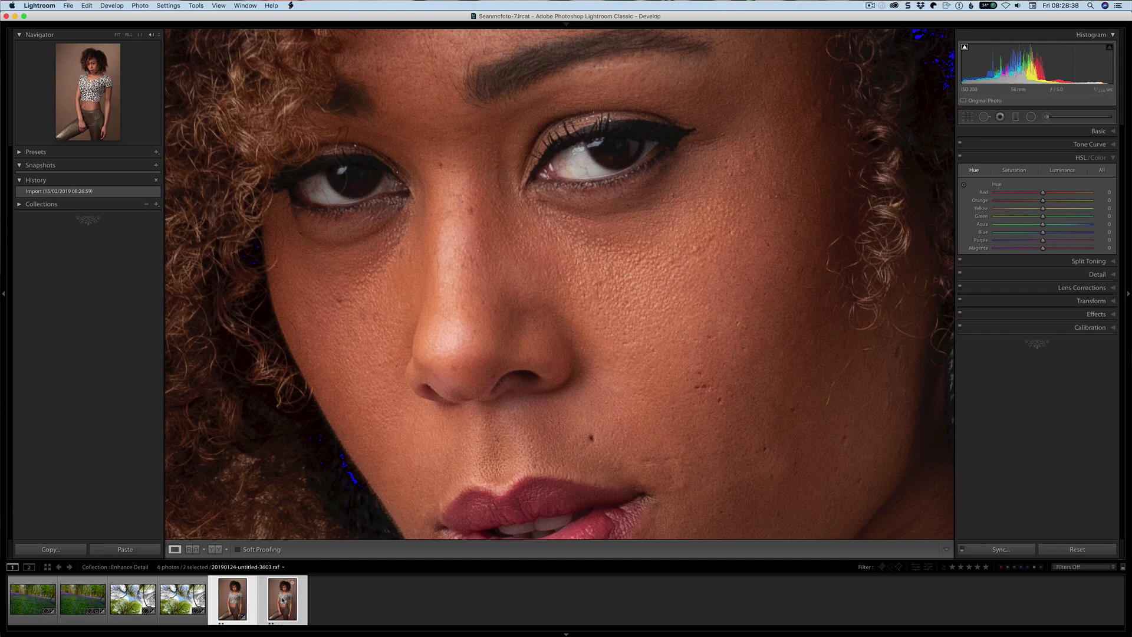
pyautogui.press('c')
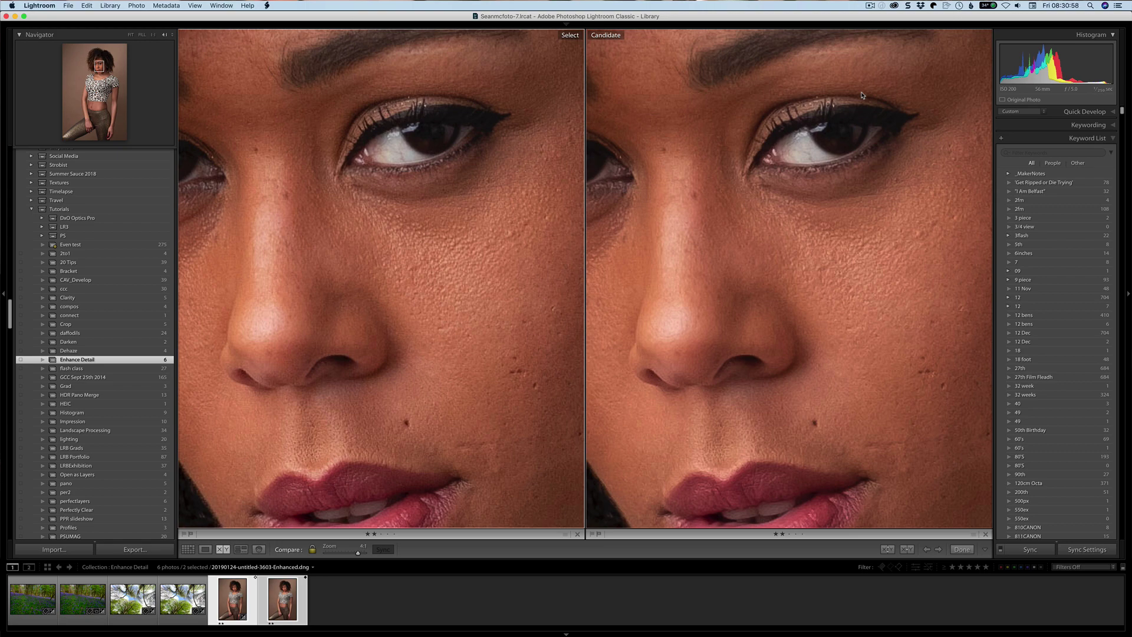
# Step: Switch to Chrome and reload the February Lightroom Releases blog post
pyautogui.press('super+Tab')
pyautogui.press('super+Tab')
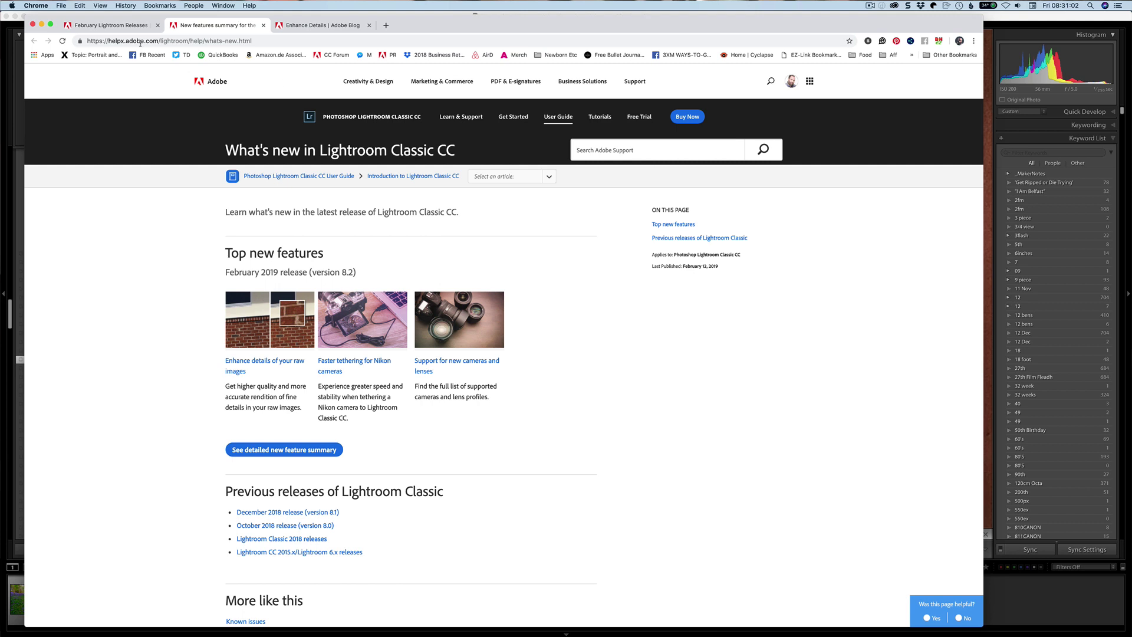
pyautogui.click(126, 27)
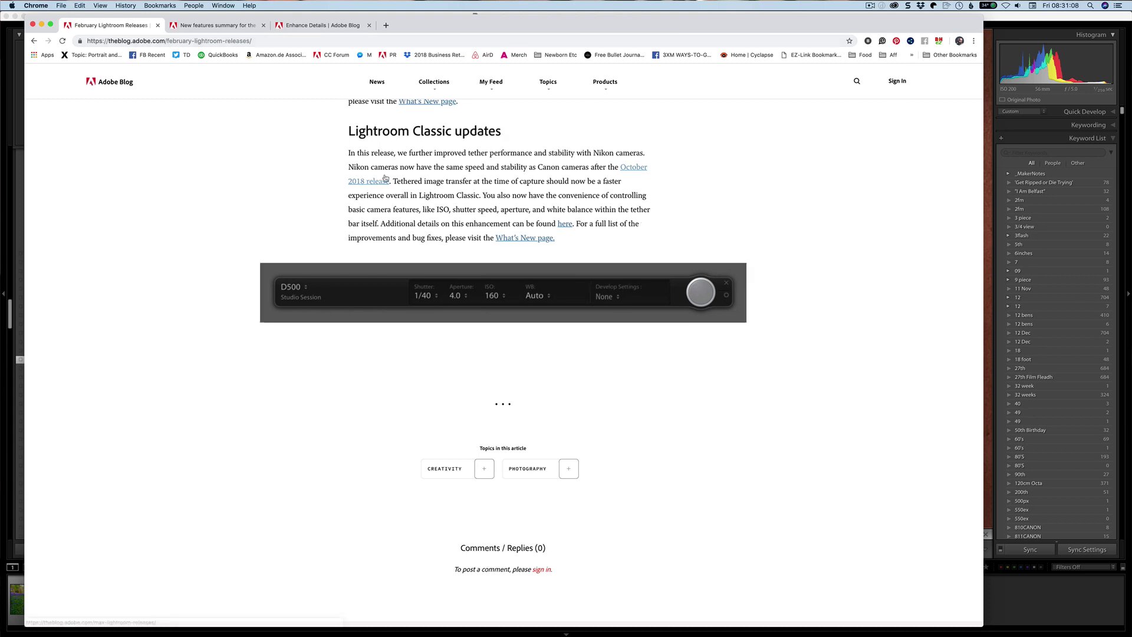
pyautogui.press('super+r')
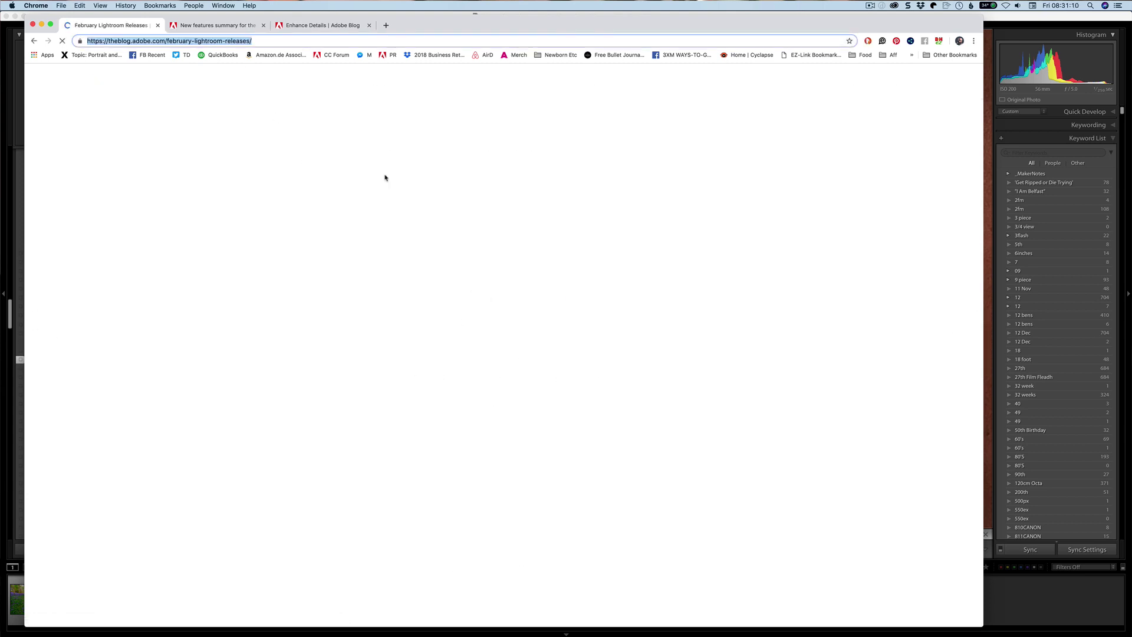
# Step: Read through the post down to its Lightroom Classic tether updates section
pyautogui.scroll(20, 482, 174)
pyautogui.scroll(15, 481, 174)
pyautogui.scroll(-5, 481, 174)
pyautogui.scroll(-5, 481, 172)
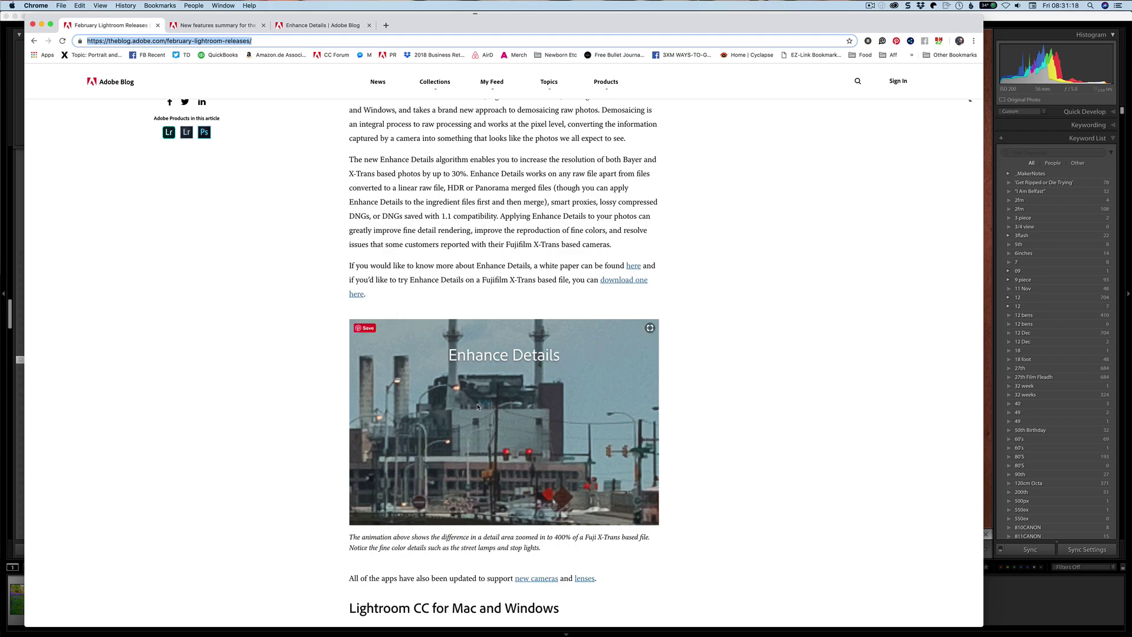
pyautogui.scroll(-20, 468, 432)
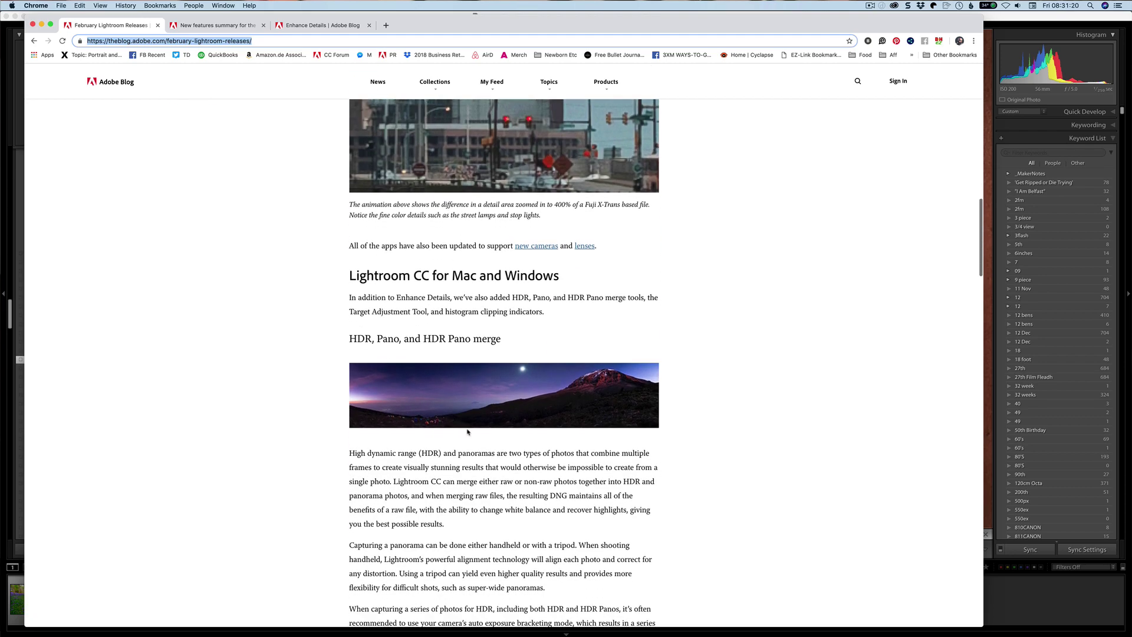
pyautogui.scroll(15, 467, 432)
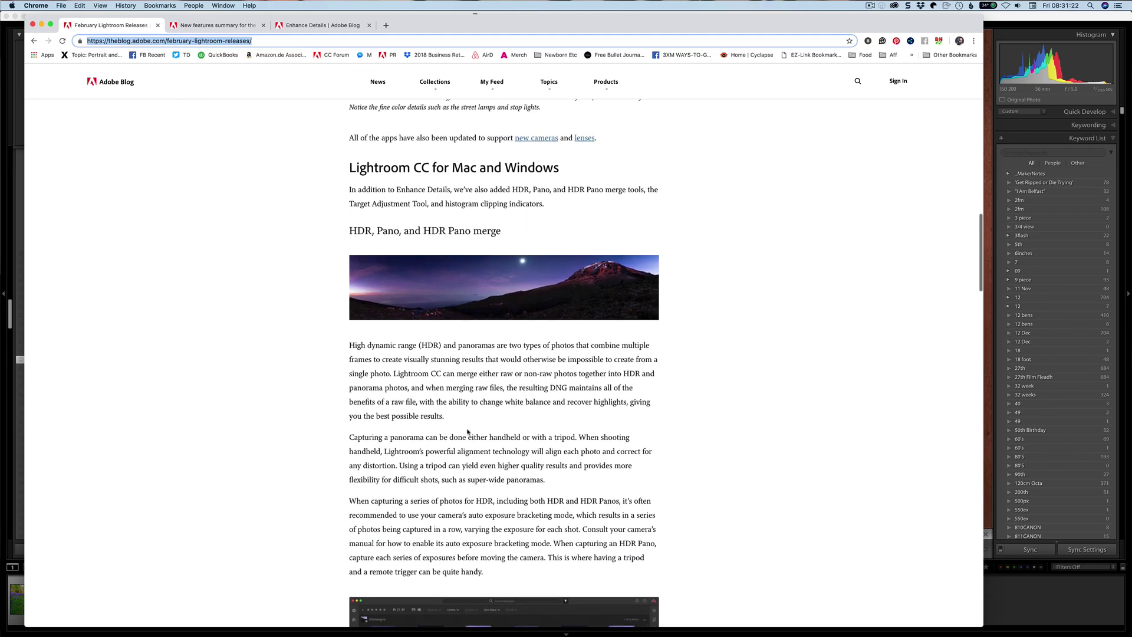
pyautogui.scroll(-4, 467, 432)
pyautogui.scroll(-20, 468, 432)
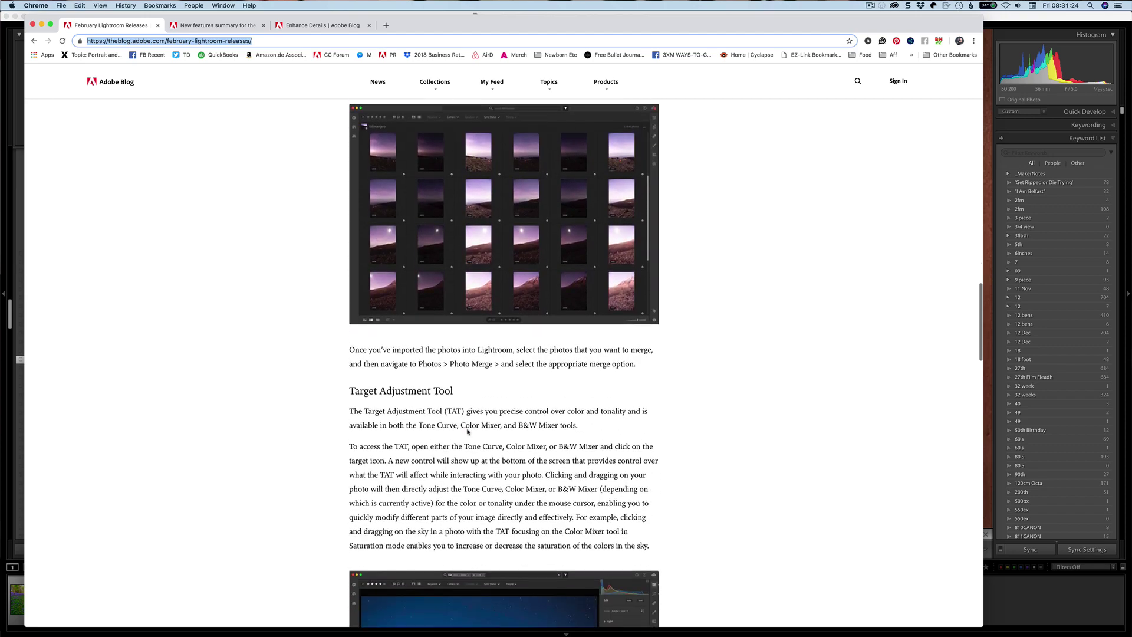
pyautogui.scroll(-20, 467, 432)
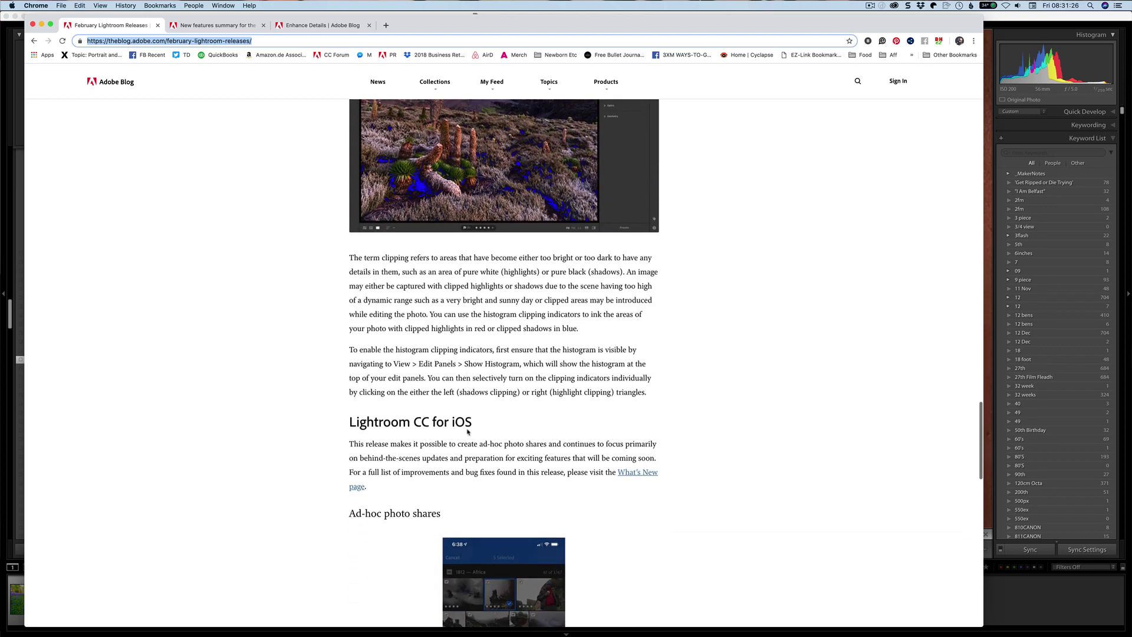
pyautogui.scroll(-8, 468, 432)
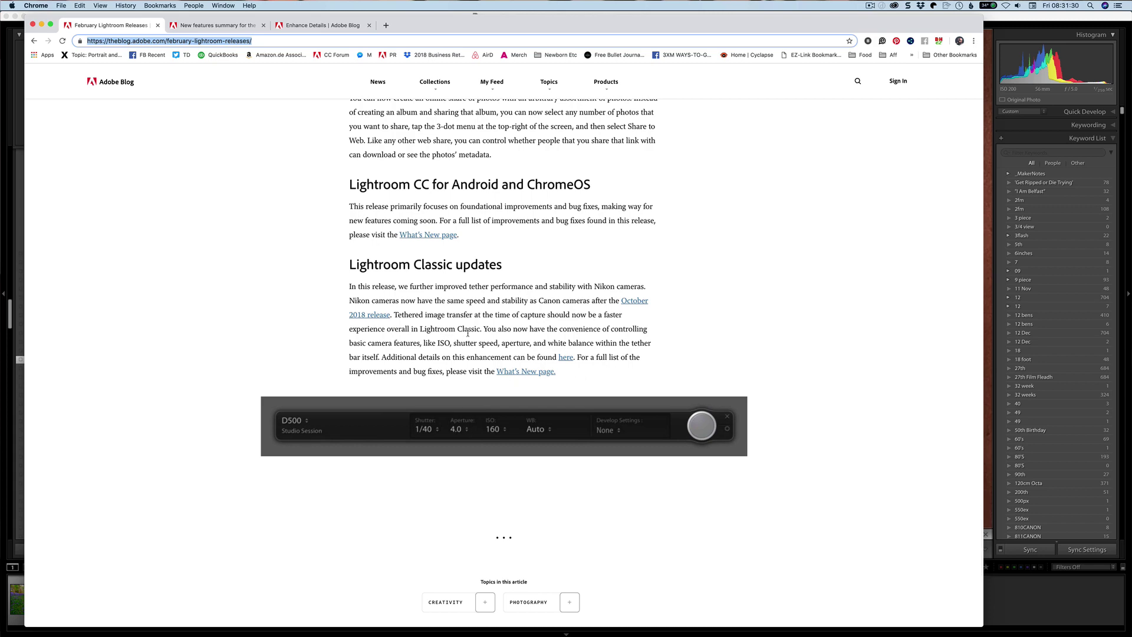
pyautogui.scroll(-1, 473, 337)
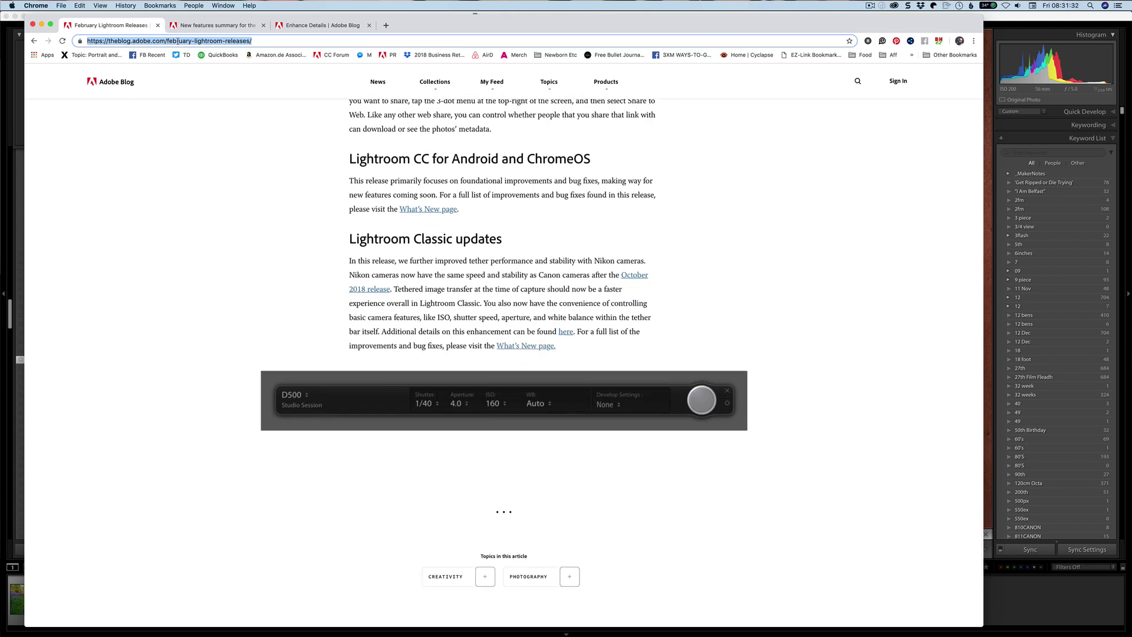
# Step: Glance at the What's new in Lightroom Classic CC page, then bring up the Enhance Details article
pyautogui.click(202, 24)
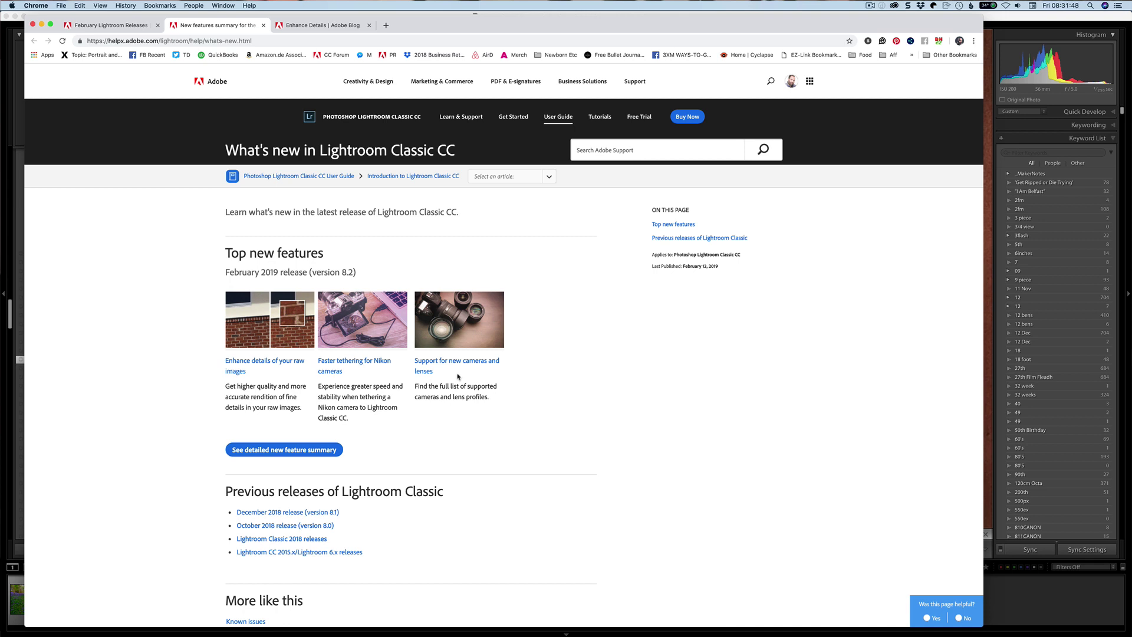
pyautogui.click(313, 24)
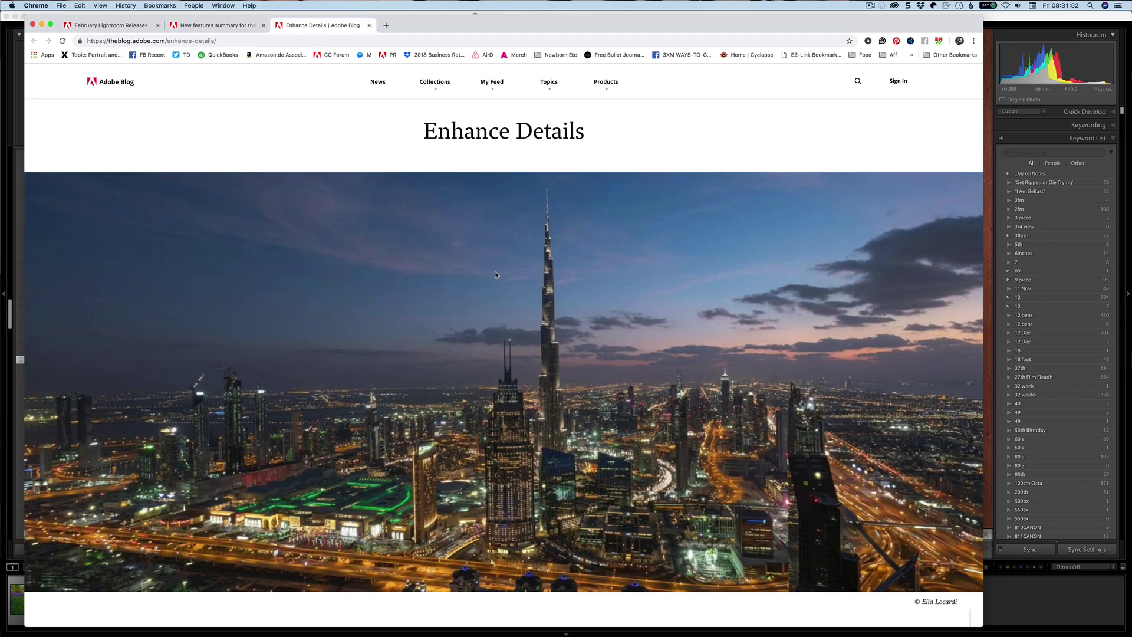
# Step: Read the Enhance Details article past the Bayer/X-Trans and demosaicing sections to Enhance details
pyautogui.scroll(-3, 495, 275)
pyautogui.scroll(-10, 495, 275)
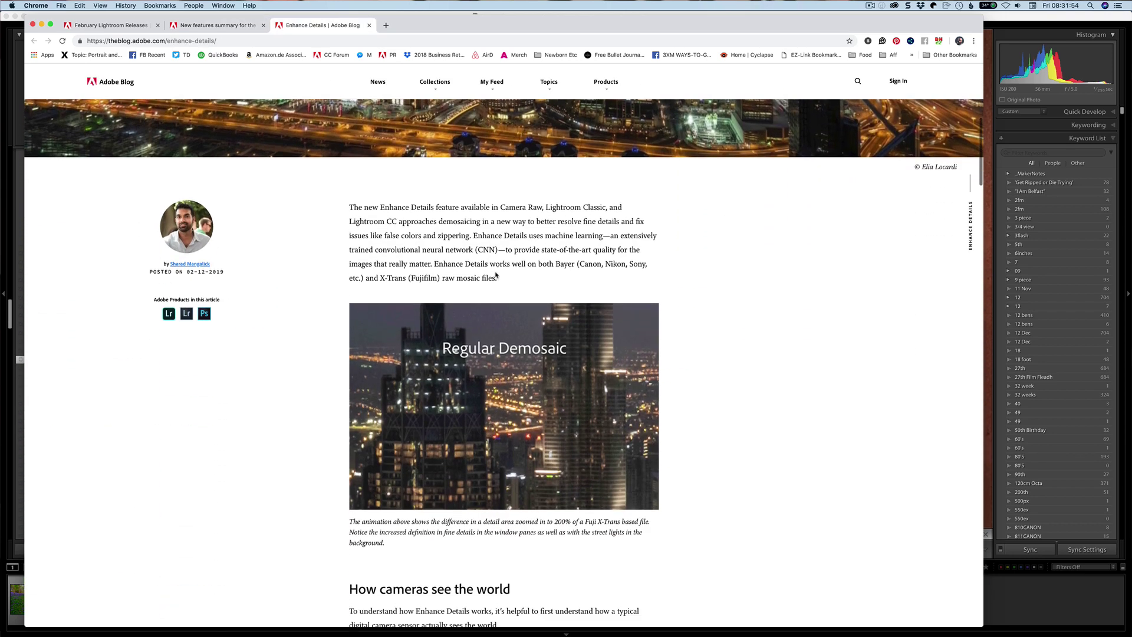
pyautogui.scroll(-9, 495, 274)
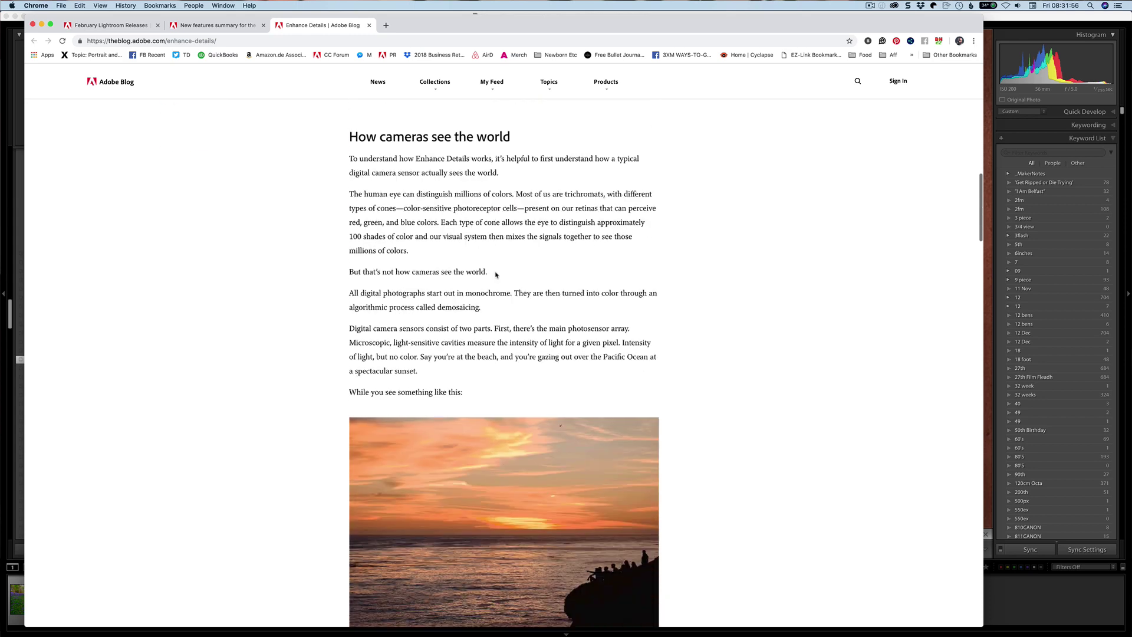
pyautogui.scroll(-5, 495, 275)
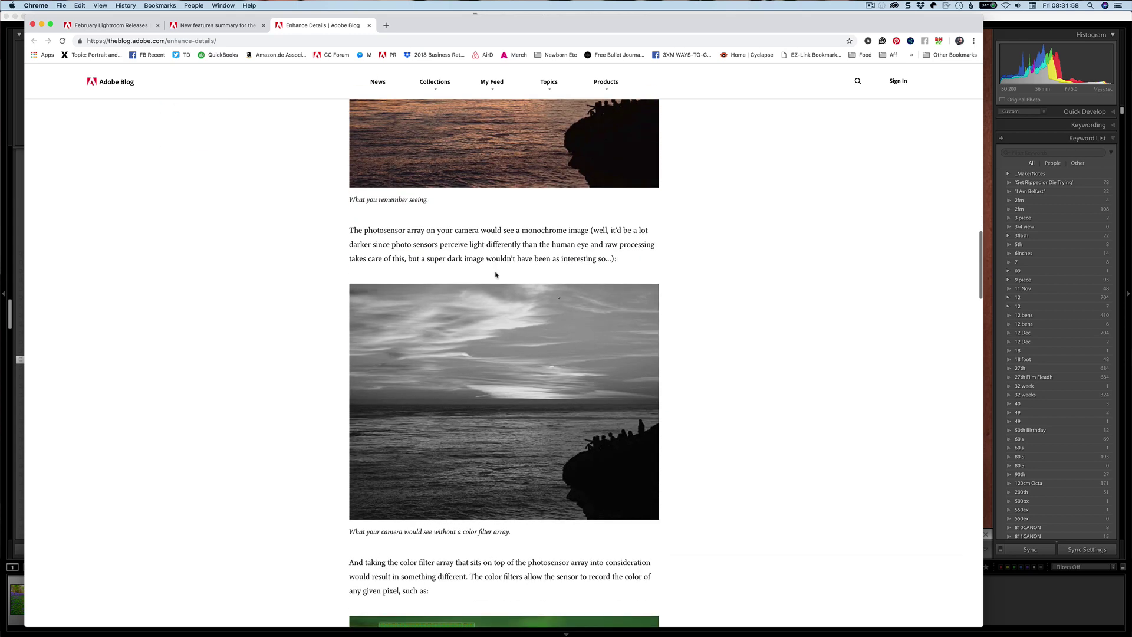
pyautogui.scroll(5, 495, 275)
pyautogui.scroll(-5, 495, 274)
pyautogui.scroll(-5, 495, 275)
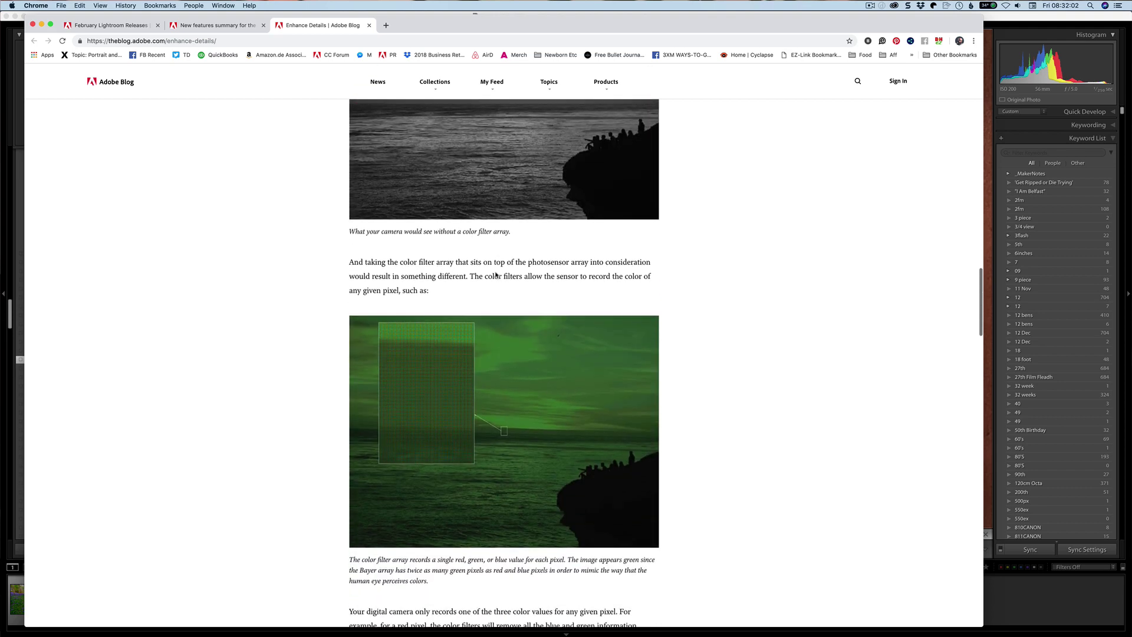
pyautogui.scroll(-2, 502, 287)
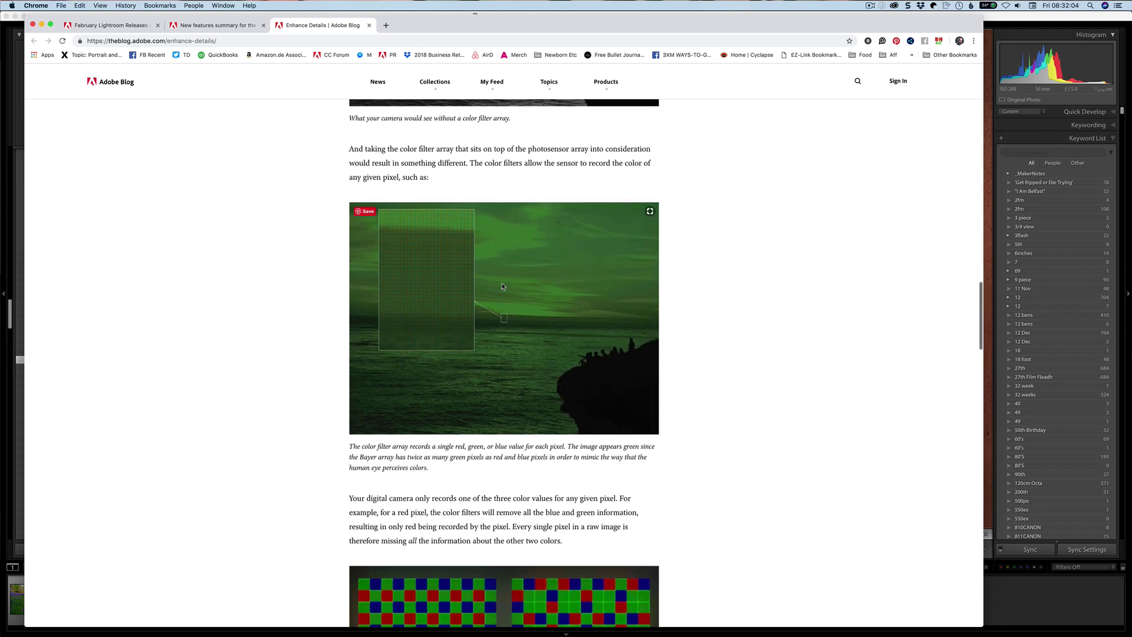
pyautogui.scroll(-1, 502, 286)
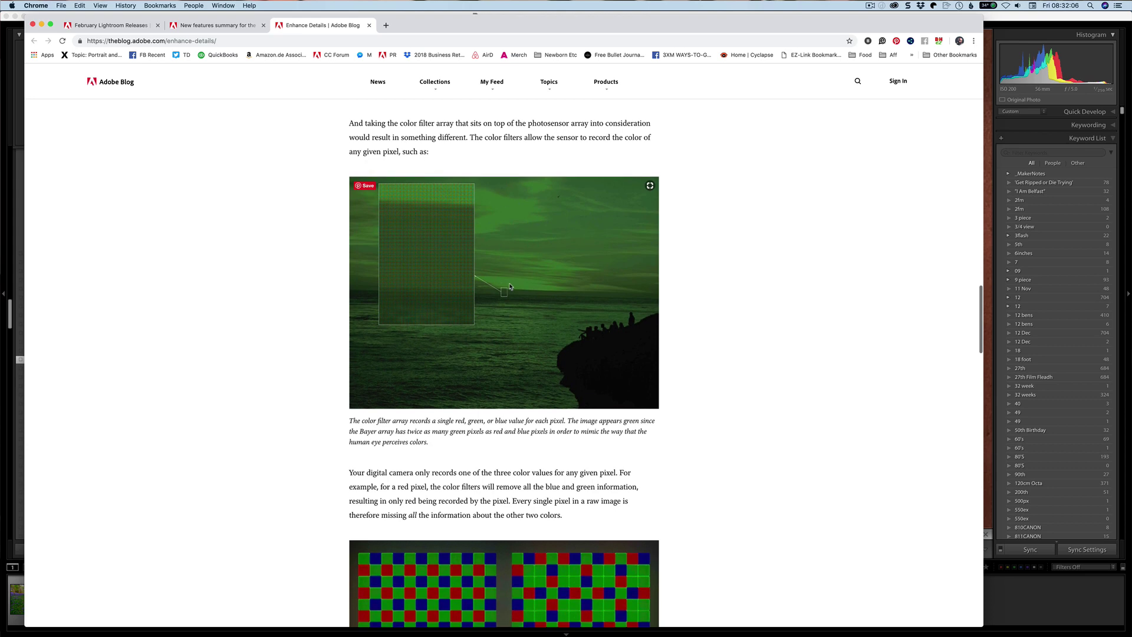
pyautogui.scroll(-6, 512, 292)
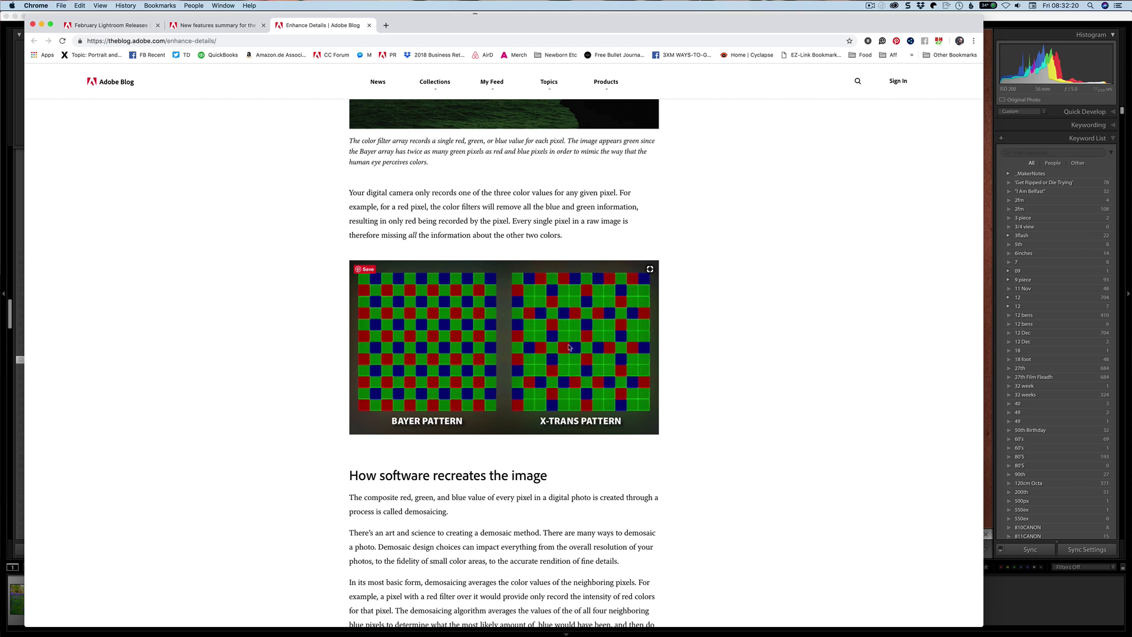
pyautogui.scroll(-10, 571, 366)
pyautogui.scroll(-9, 571, 365)
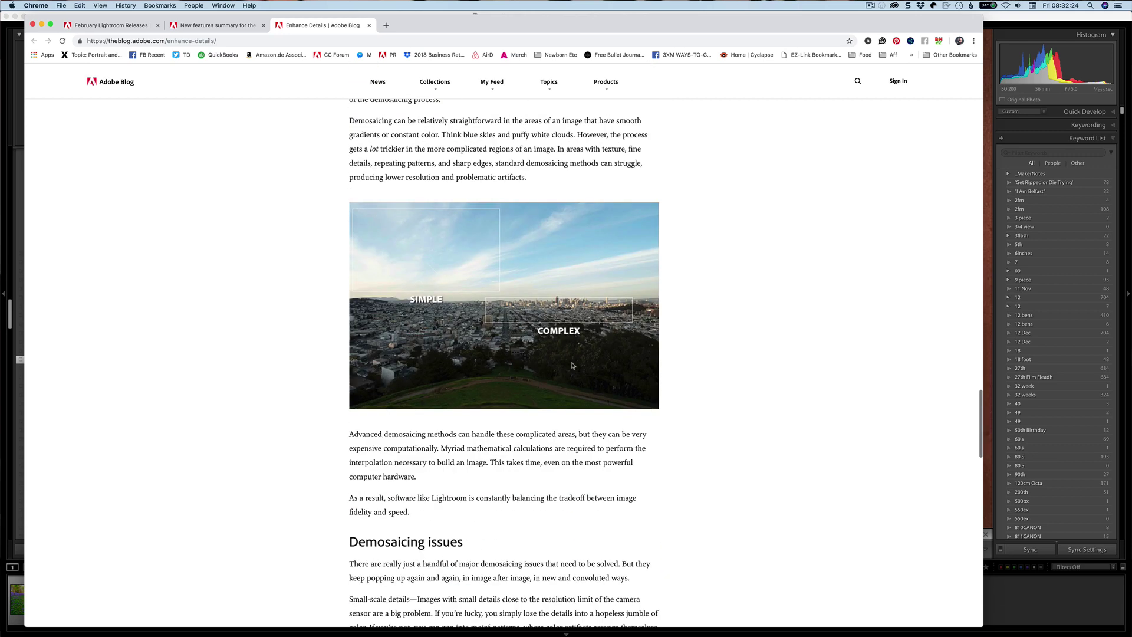
pyautogui.scroll(-6, 572, 365)
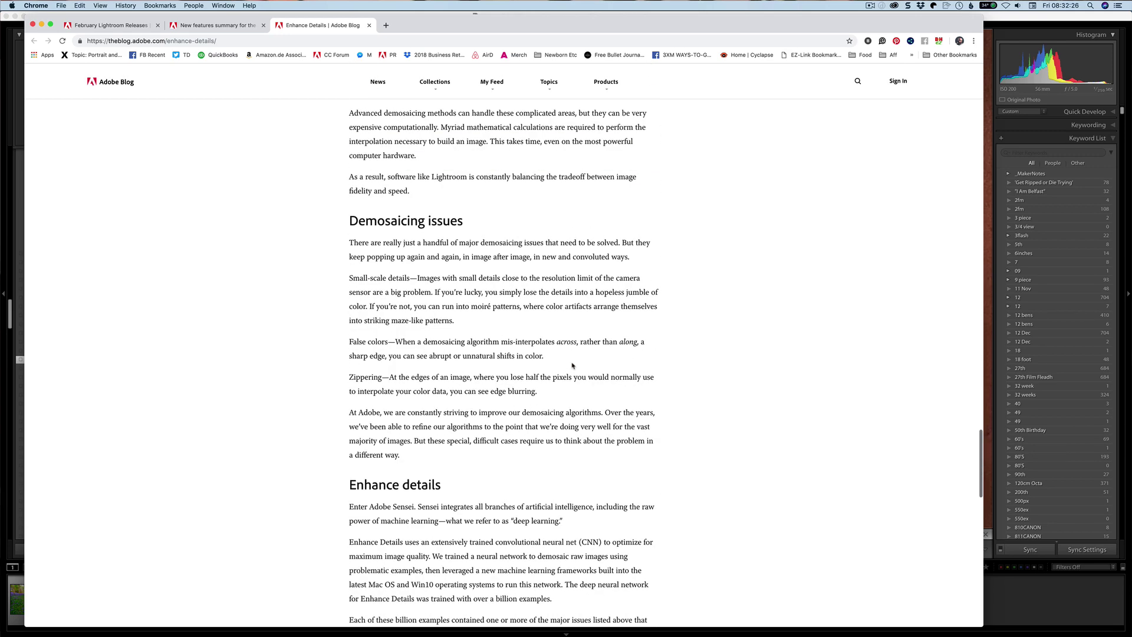